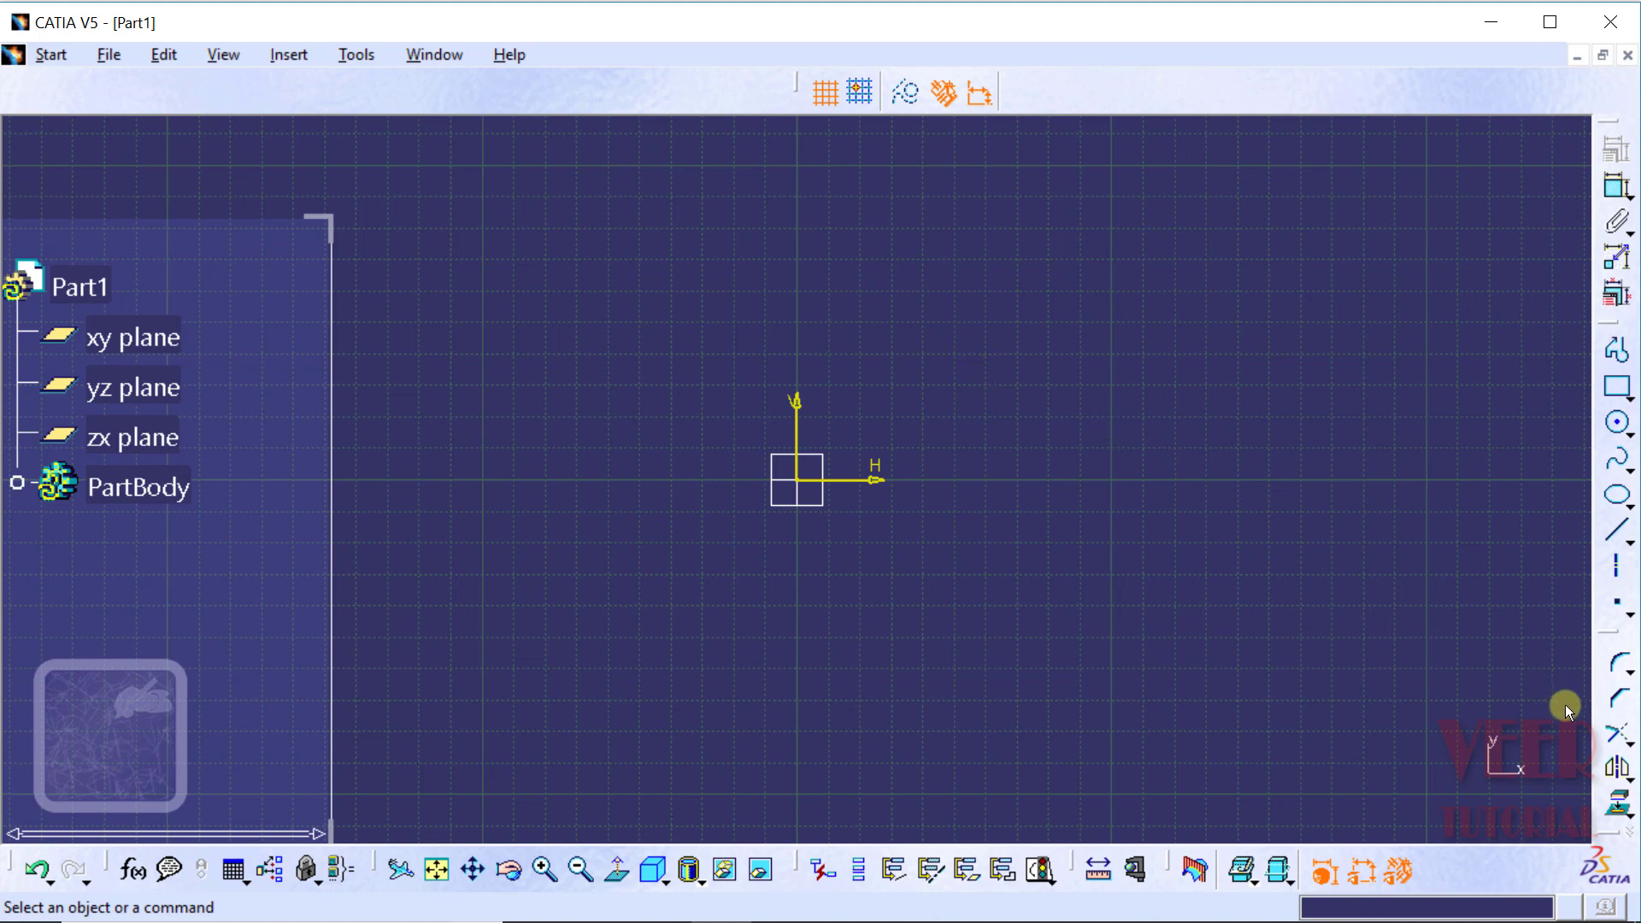
Open trim.CATPart from the project files folder to show the four crossing lines
left_click(1631, 744)
left_click(111, 51)
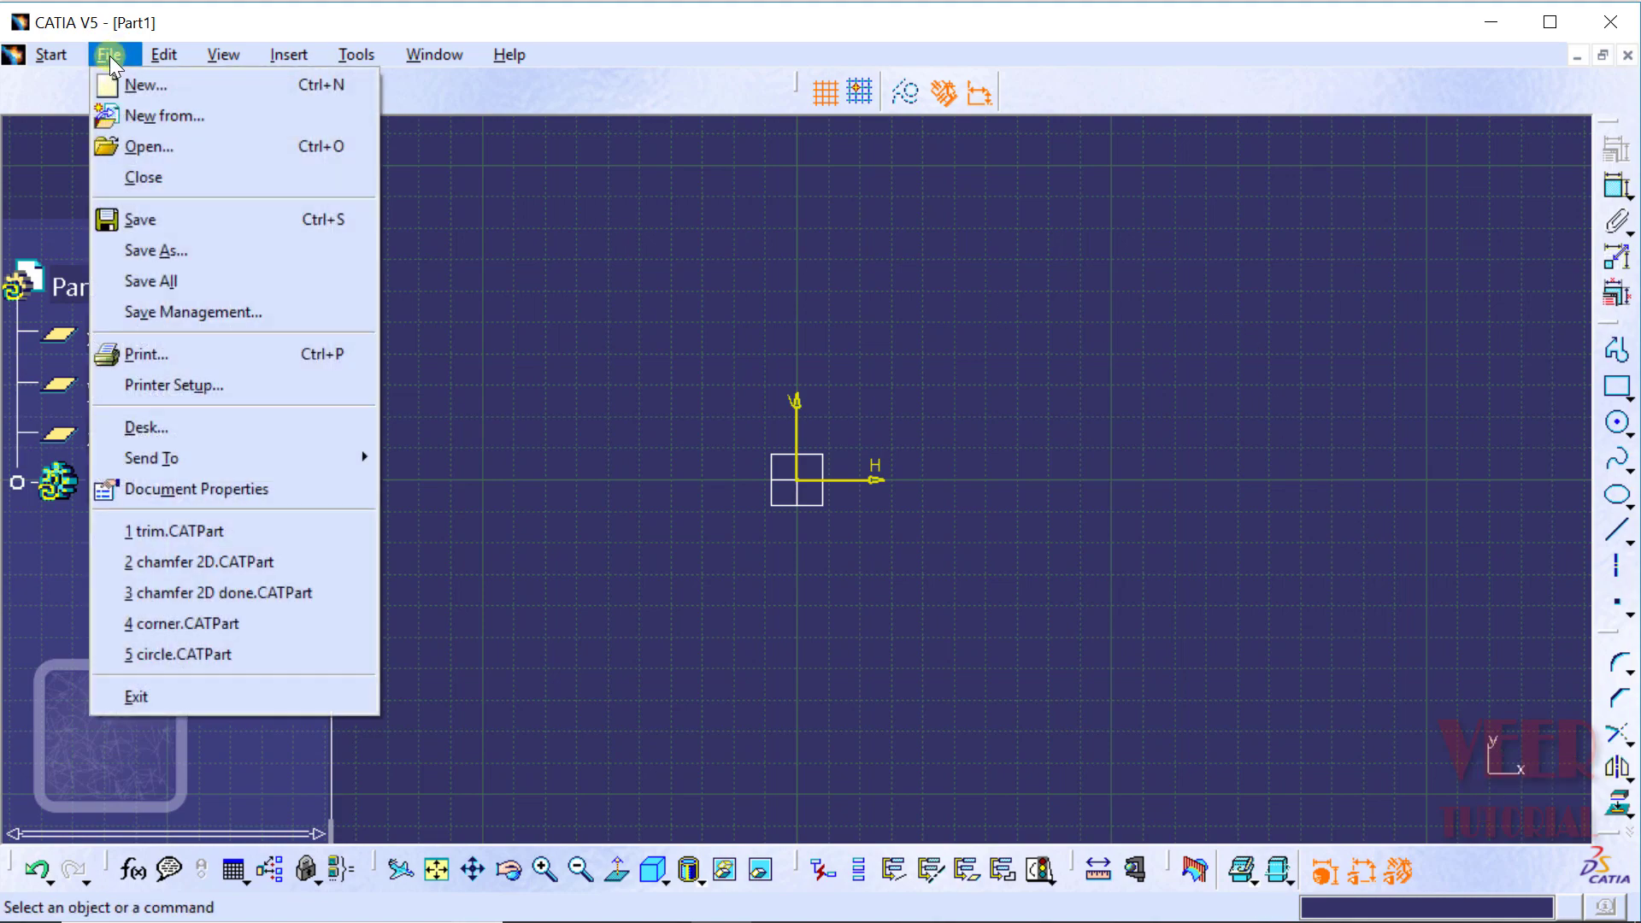
left_click(158, 147)
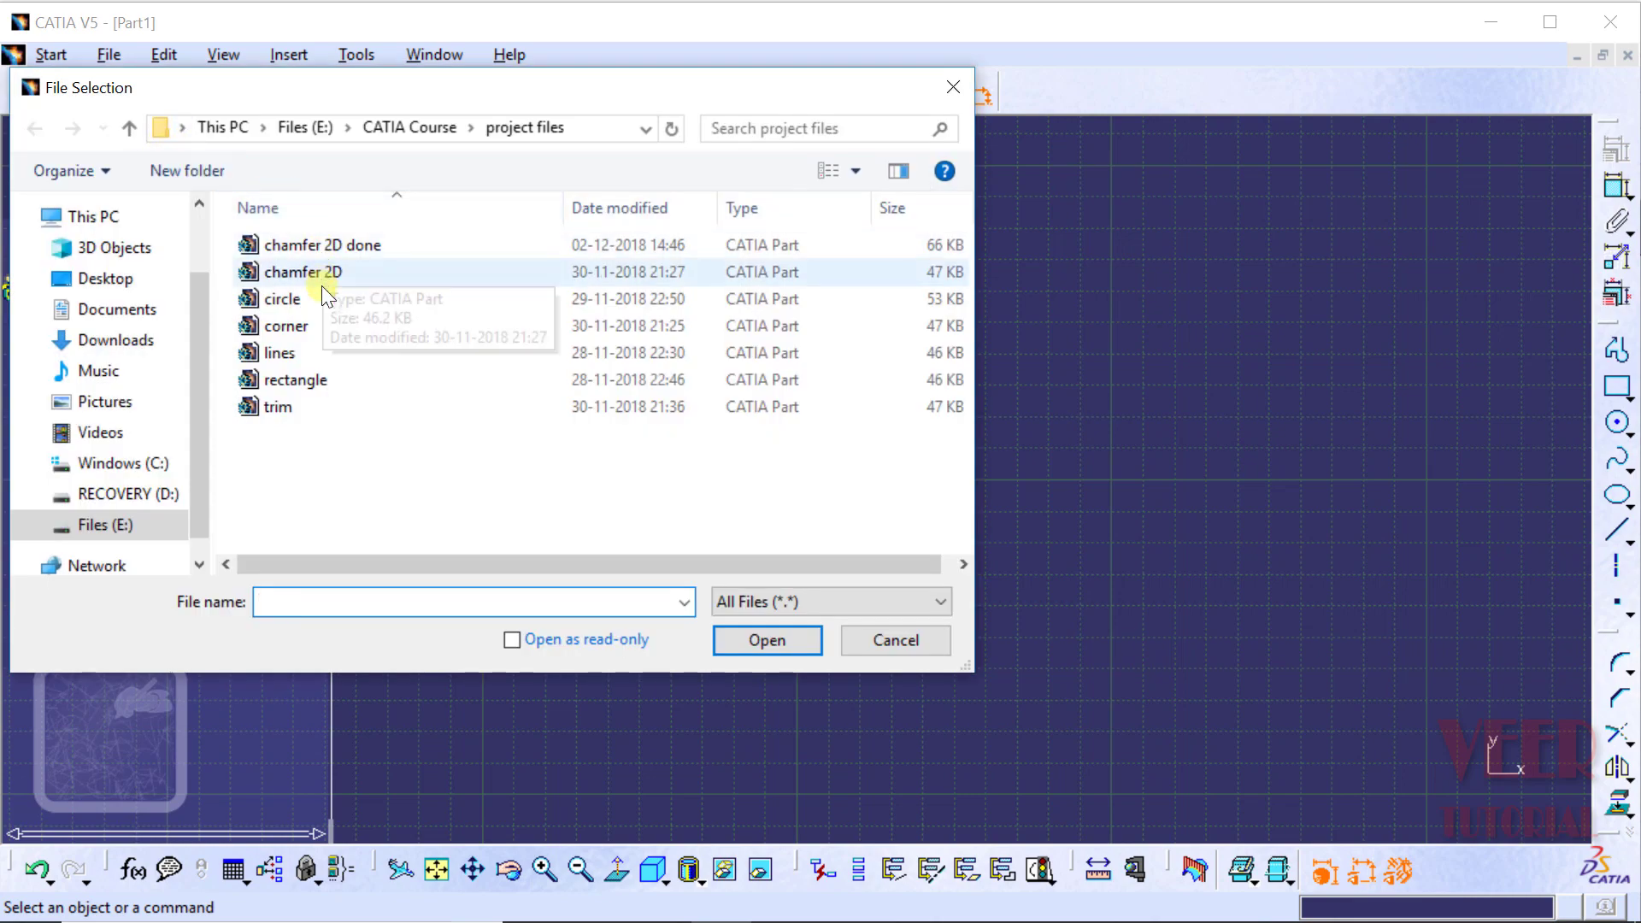
left_click(306, 413)
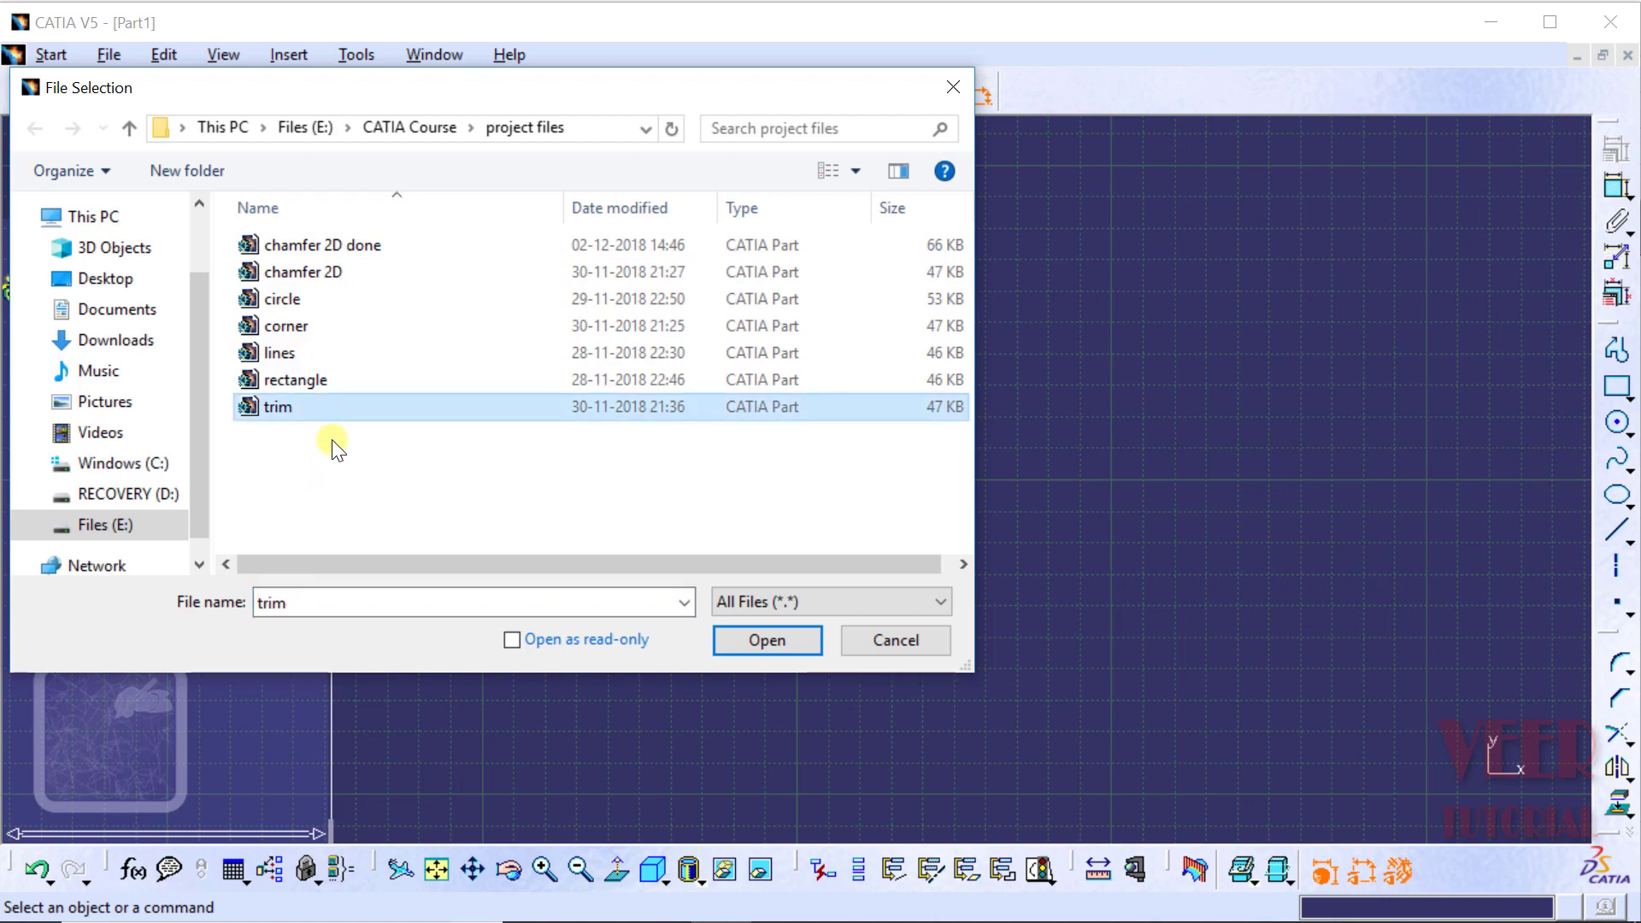
left_click(776, 647)
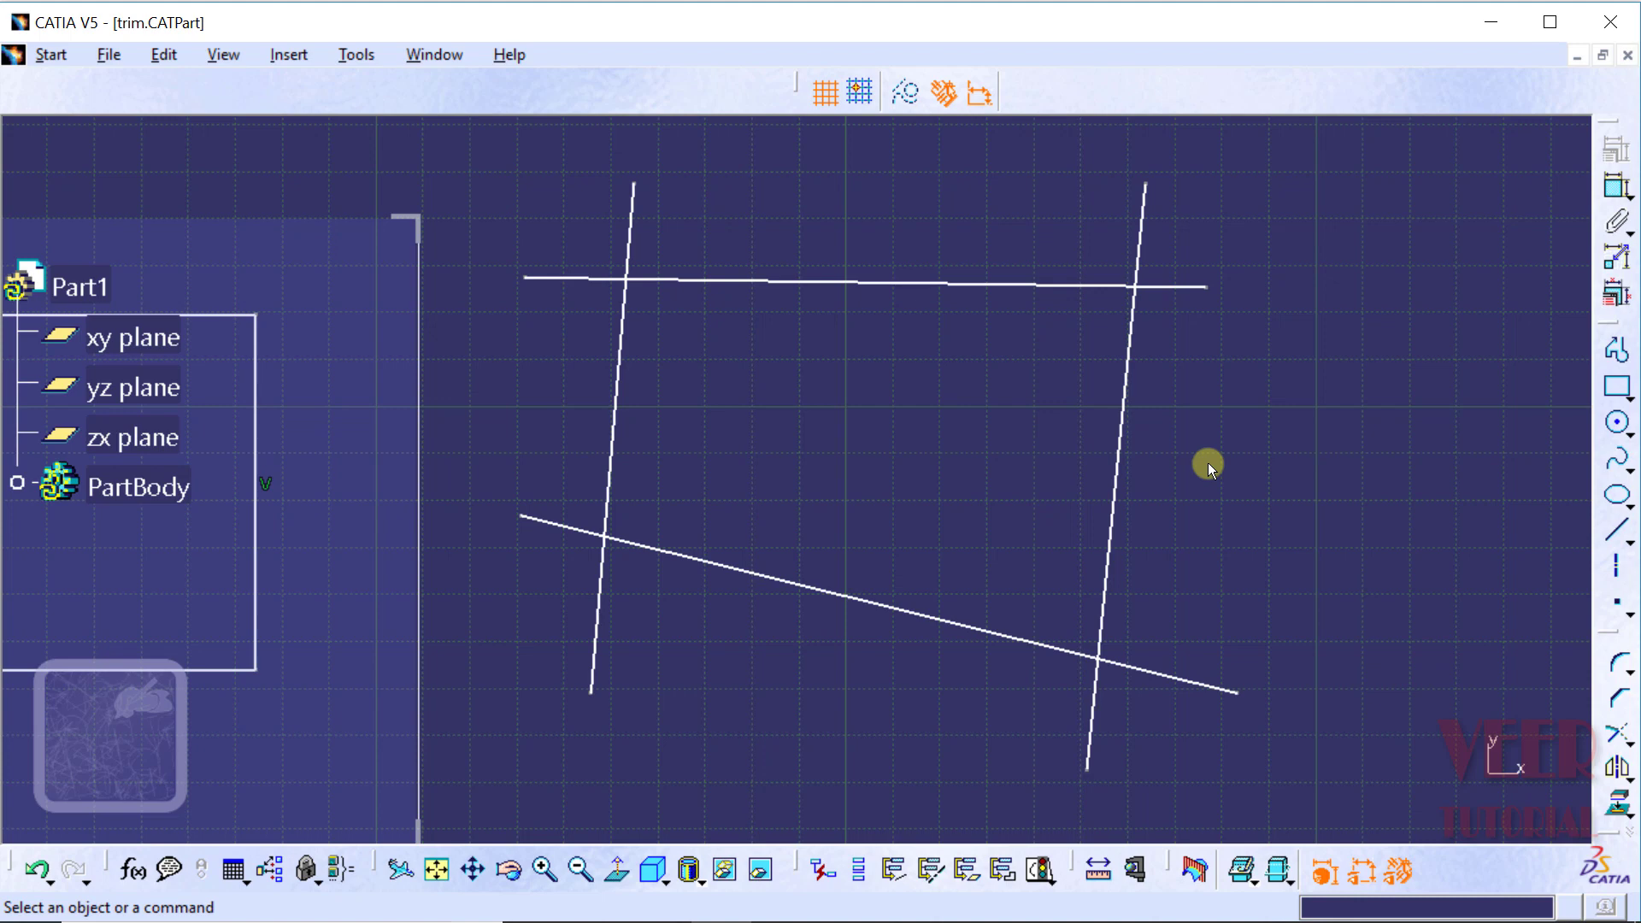
Trim the top line with a changed trim option, cutting away its left end
left_click(1630, 741)
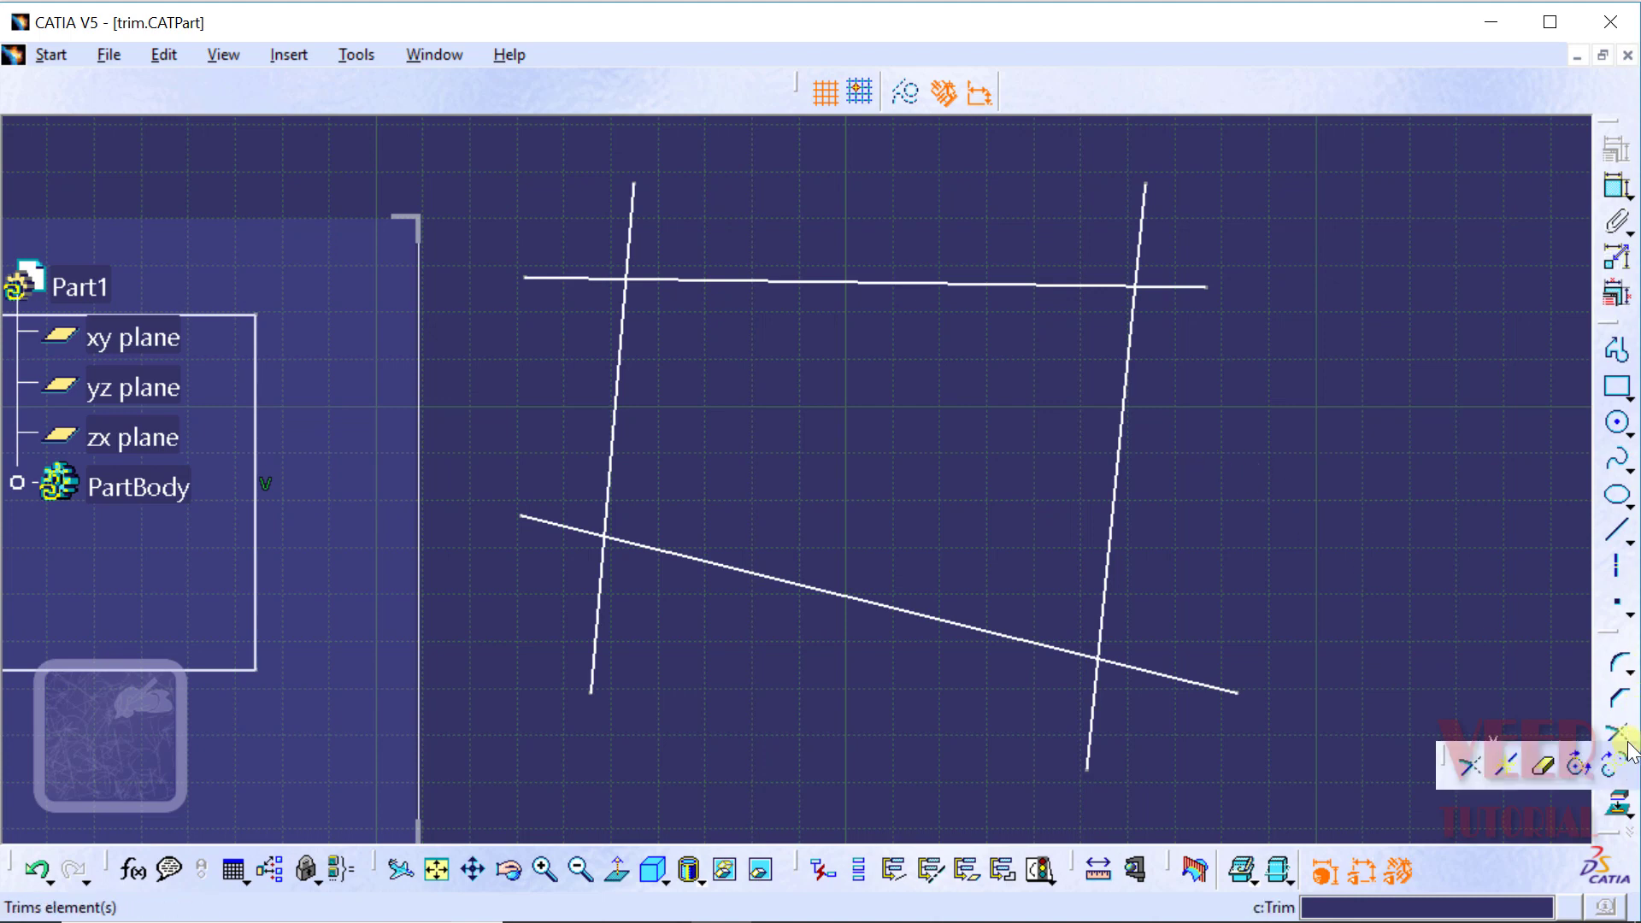
left_click(1467, 767)
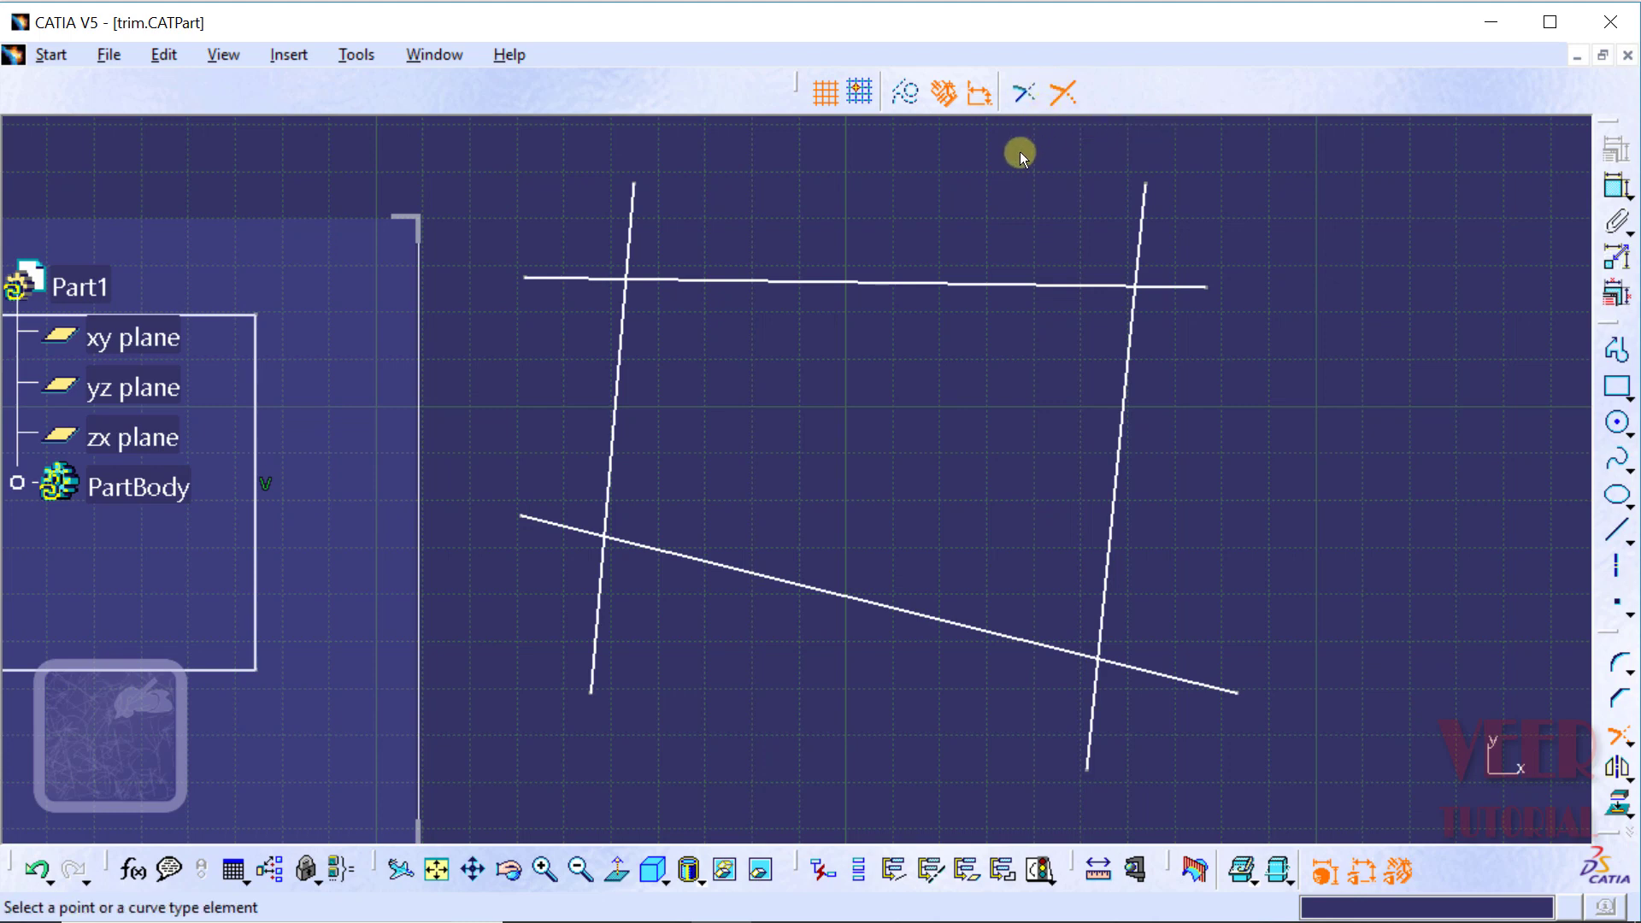
left_click(1022, 91)
left_click(746, 280)
left_click(744, 282)
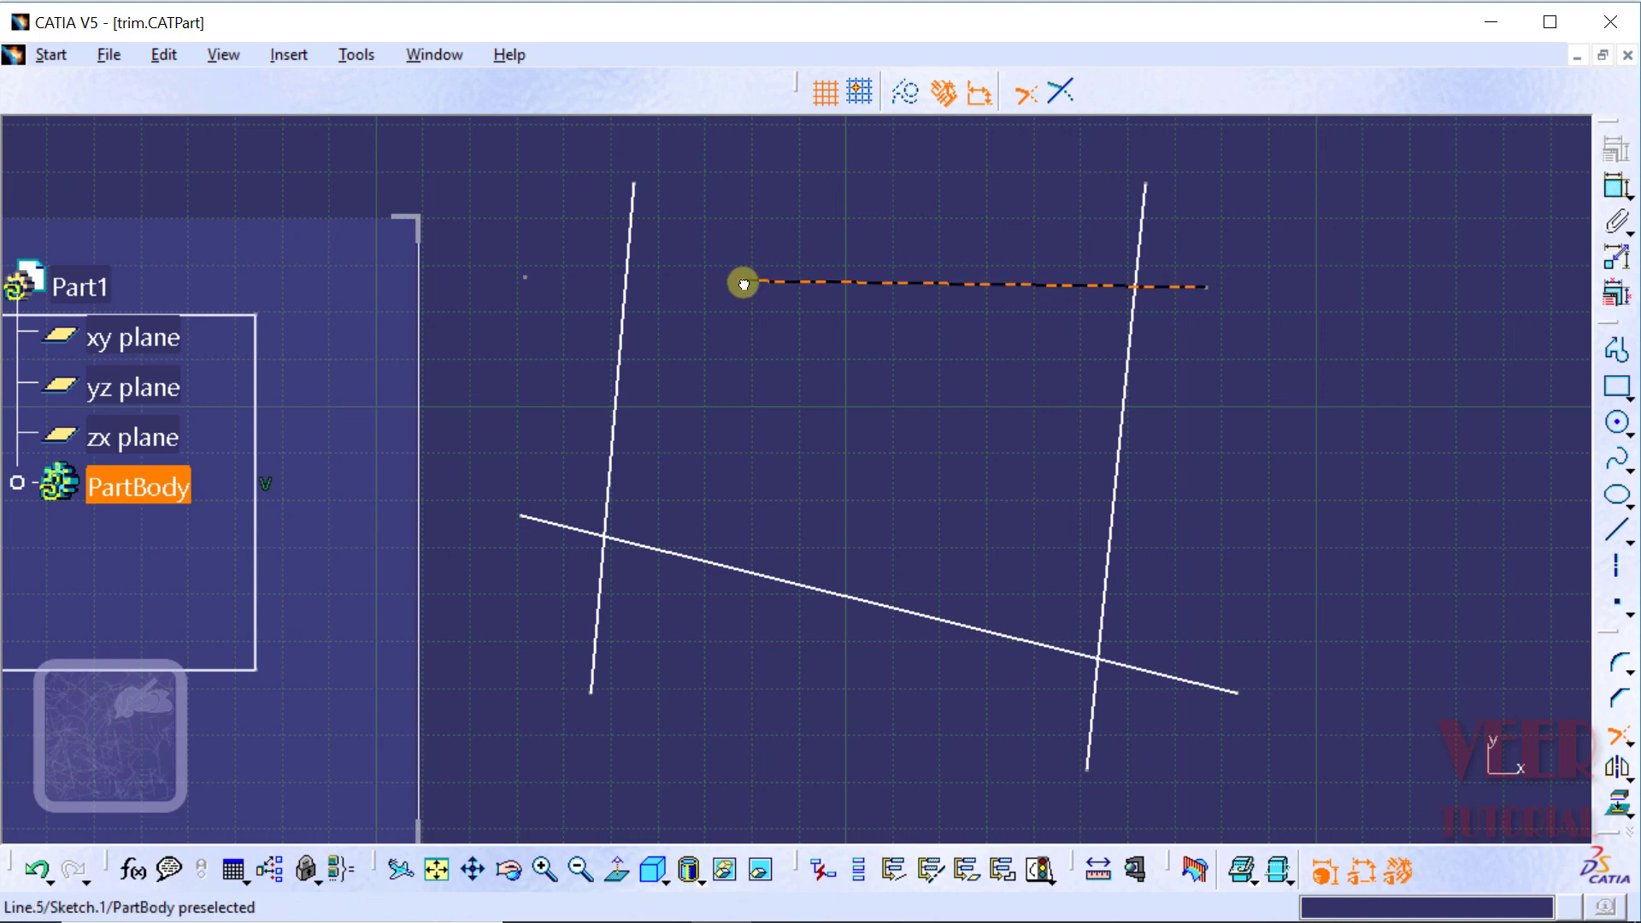
left_click(744, 283)
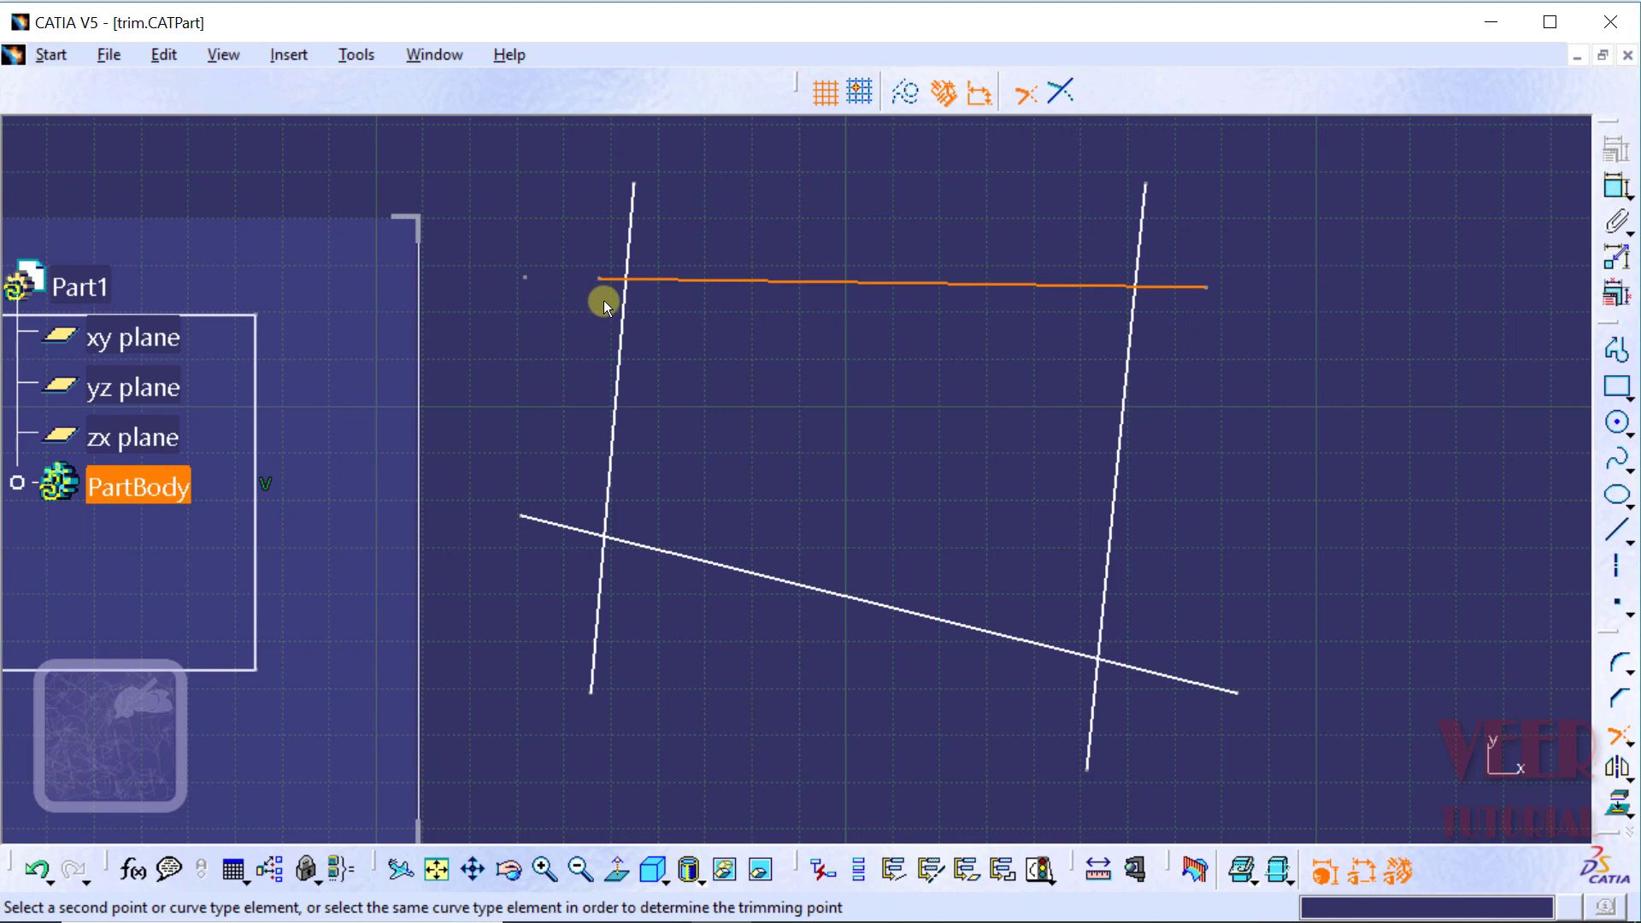
left_click(681, 294)
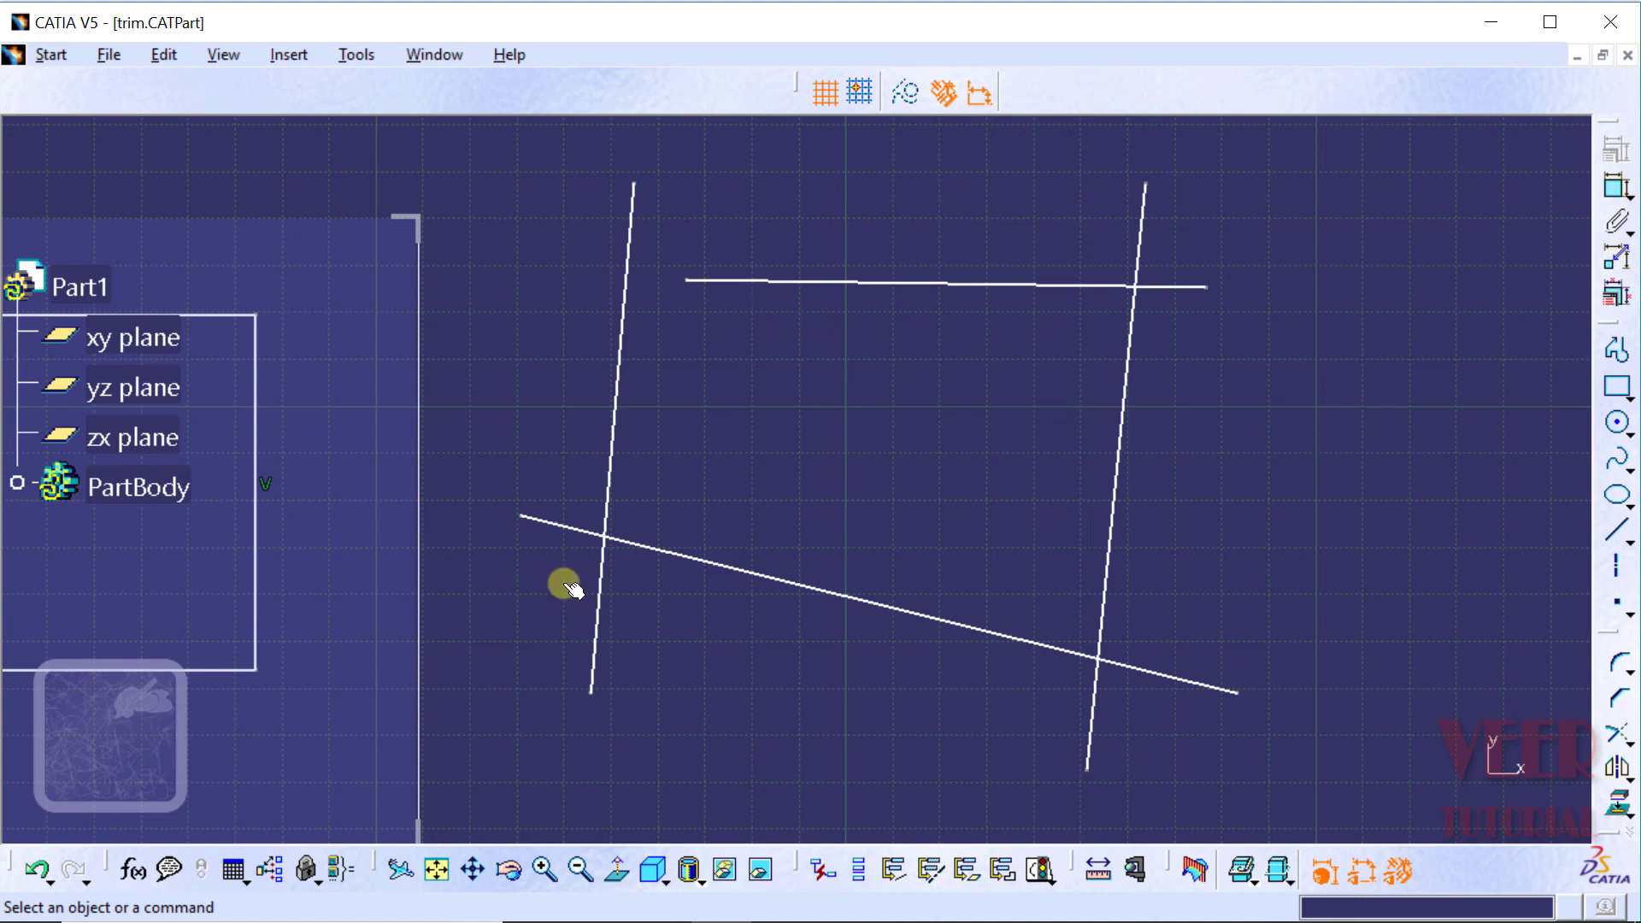
Undo the top-line trim, then trim the left and top lines into a clean top-left corner
left_click(36, 870)
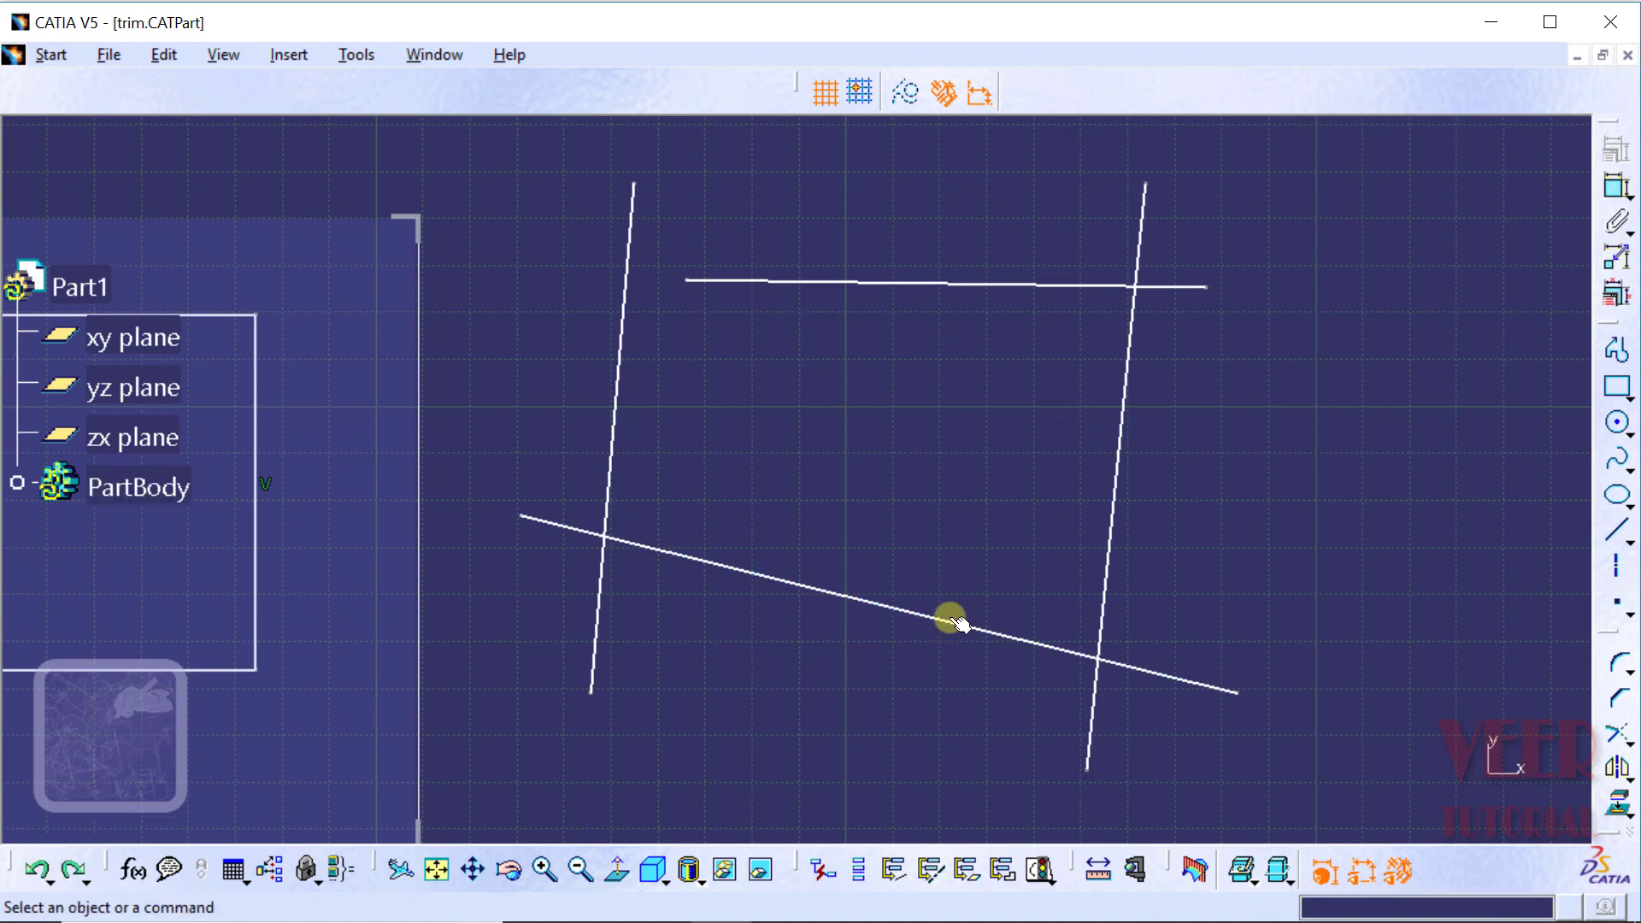
left_click(36, 869)
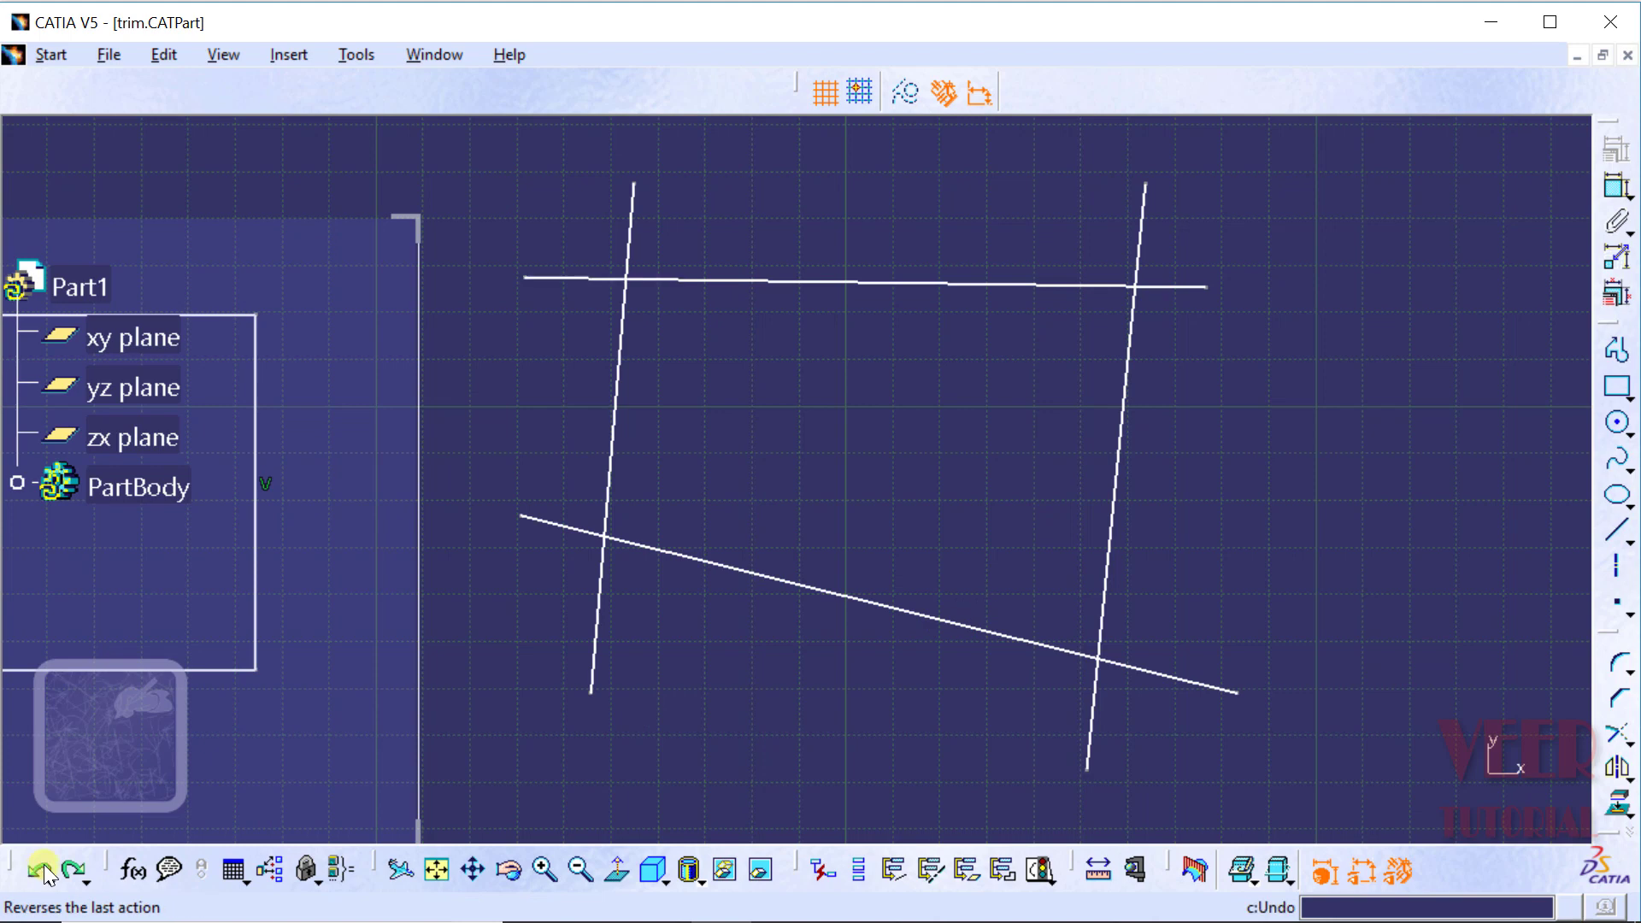
left_click(1622, 744)
left_click(1470, 766)
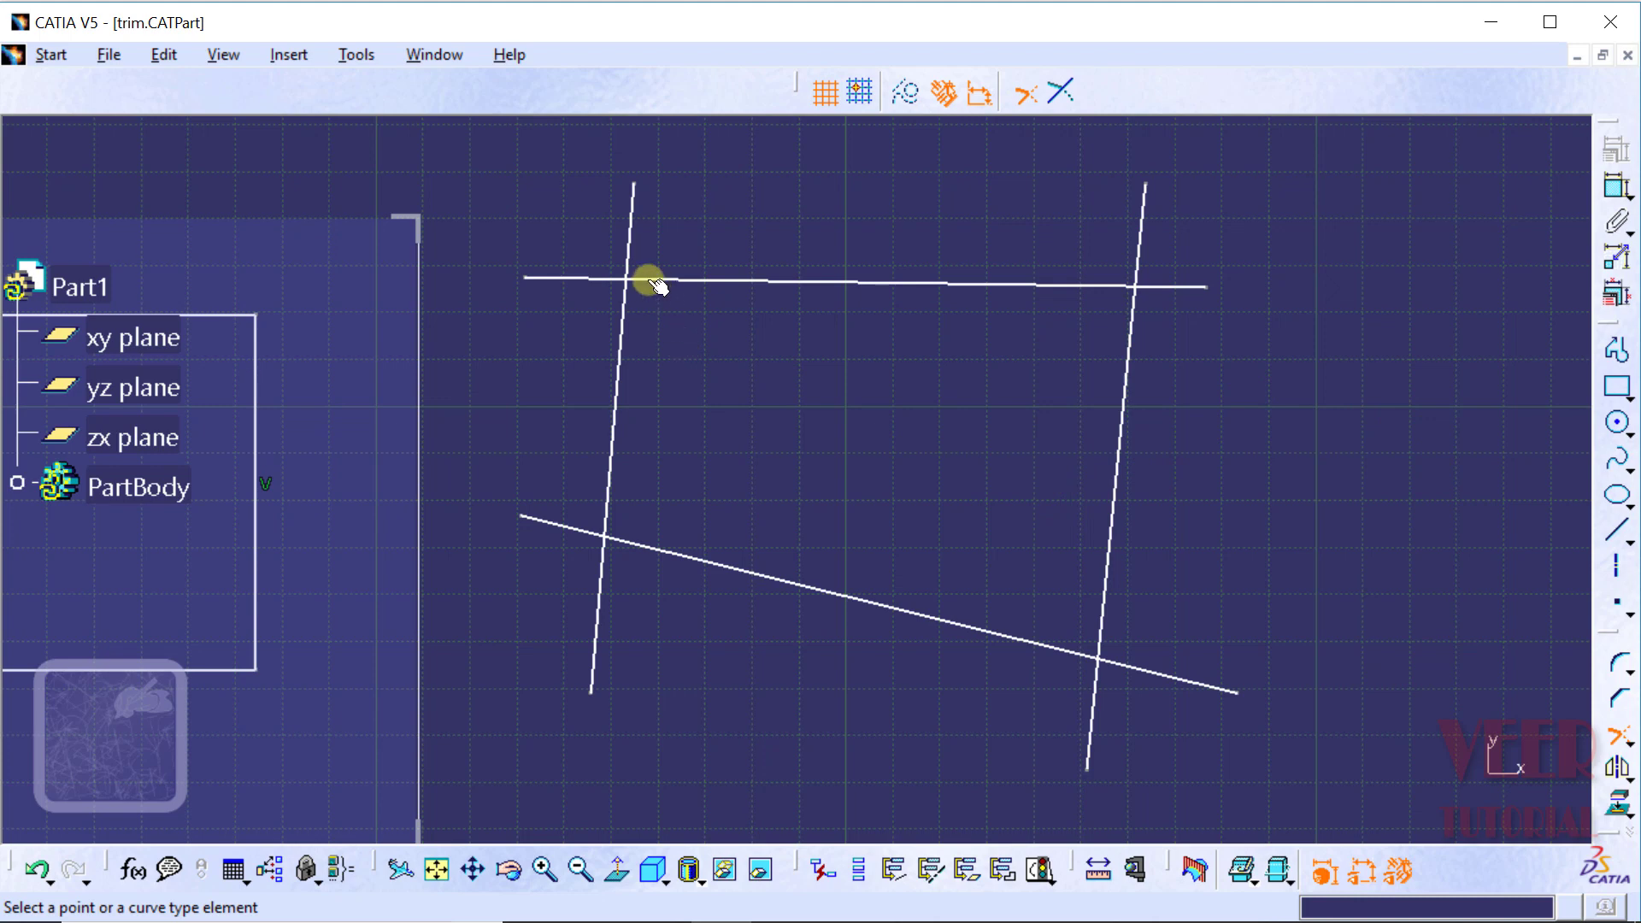
left_click(629, 325)
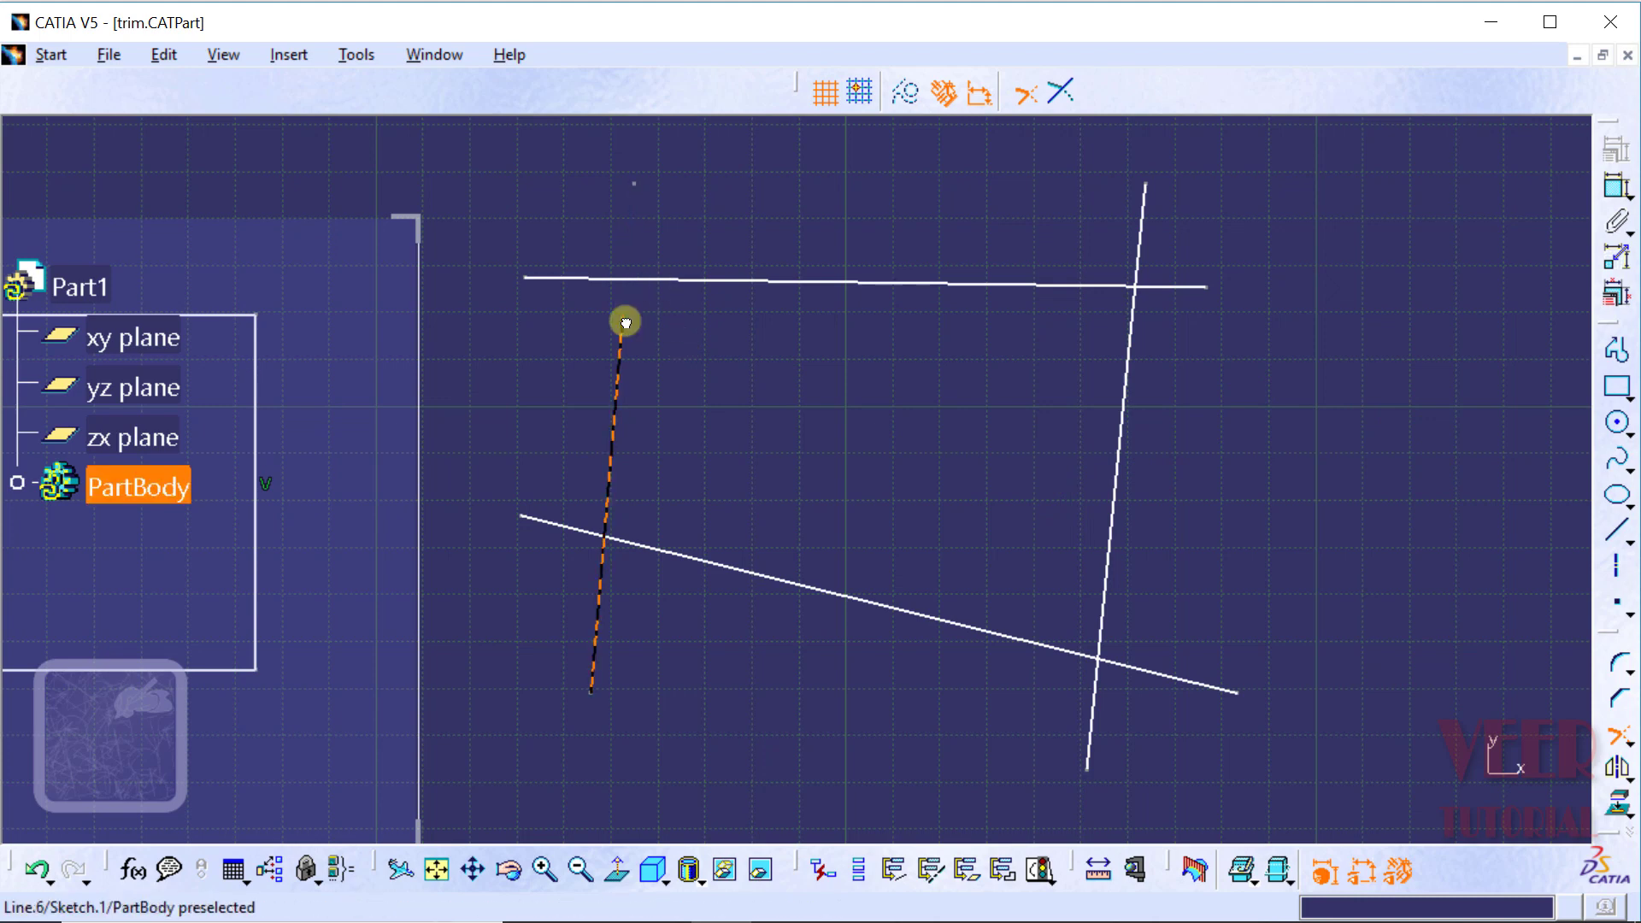
left_click(609, 398)
left_click(628, 361)
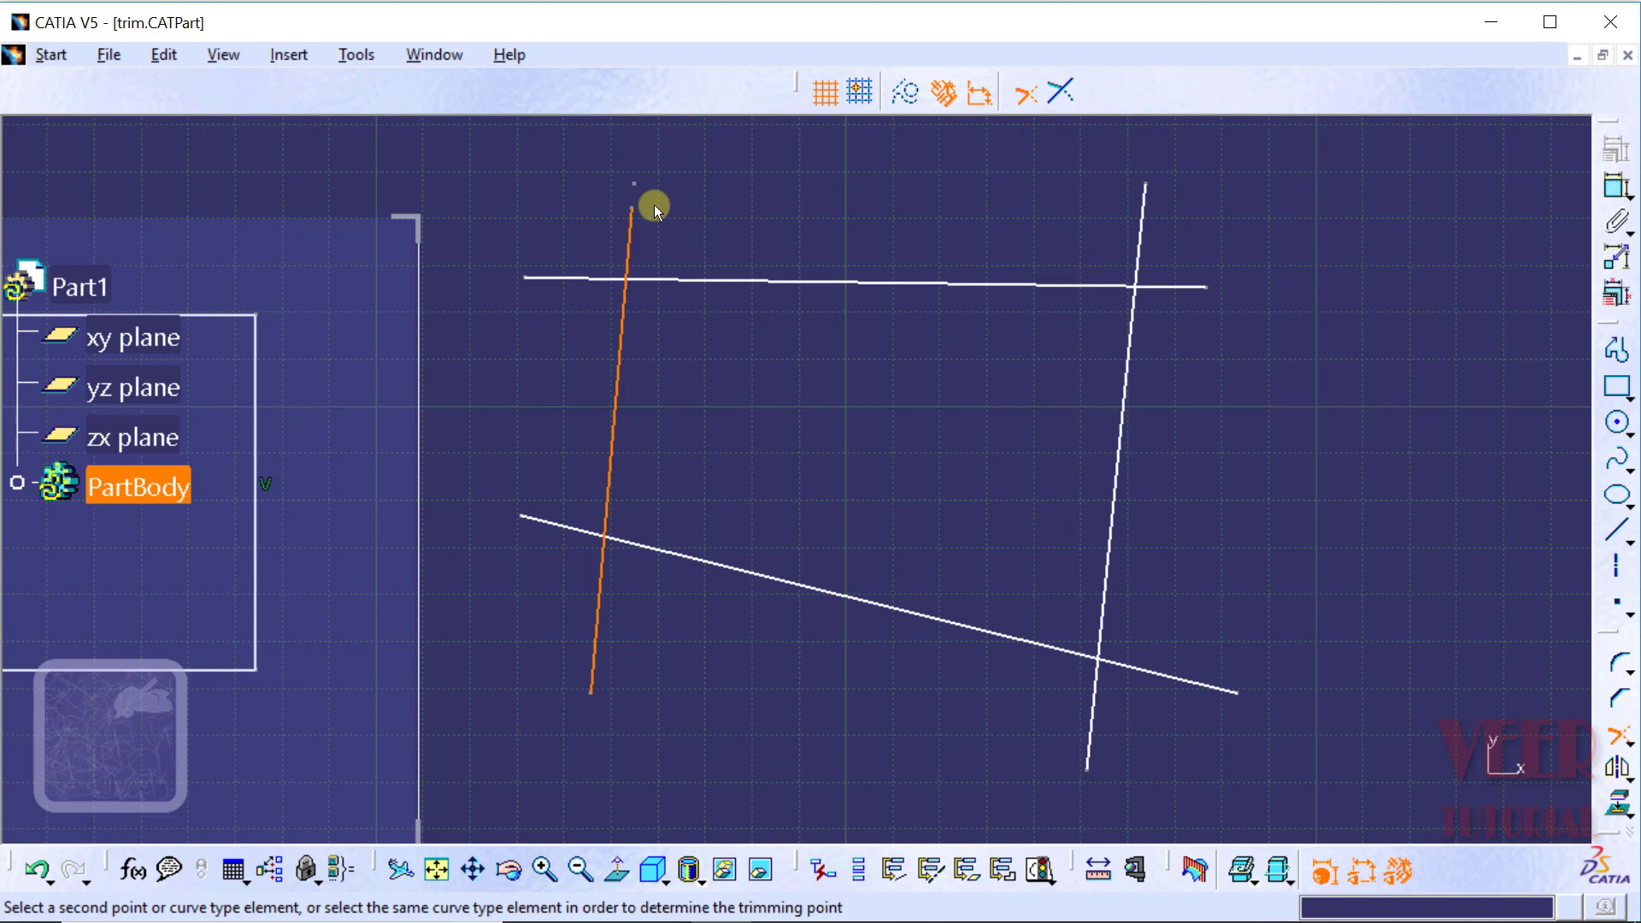
left_click(693, 282)
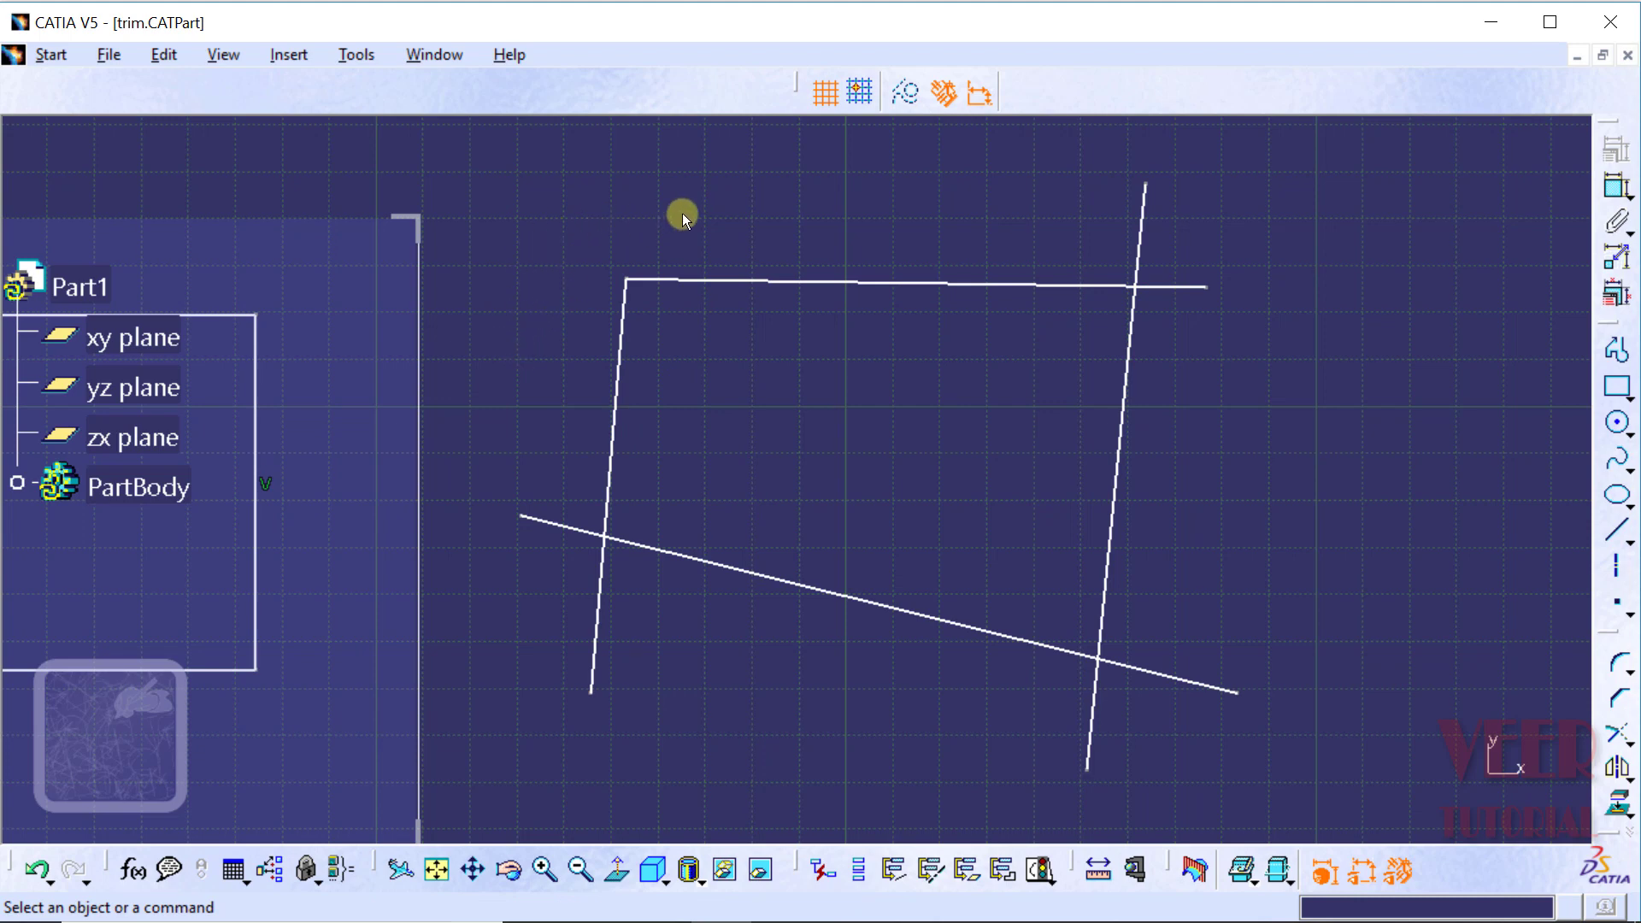
Trim the right line and bottom line so they meet at the bottom-right corner
left_click(1630, 742)
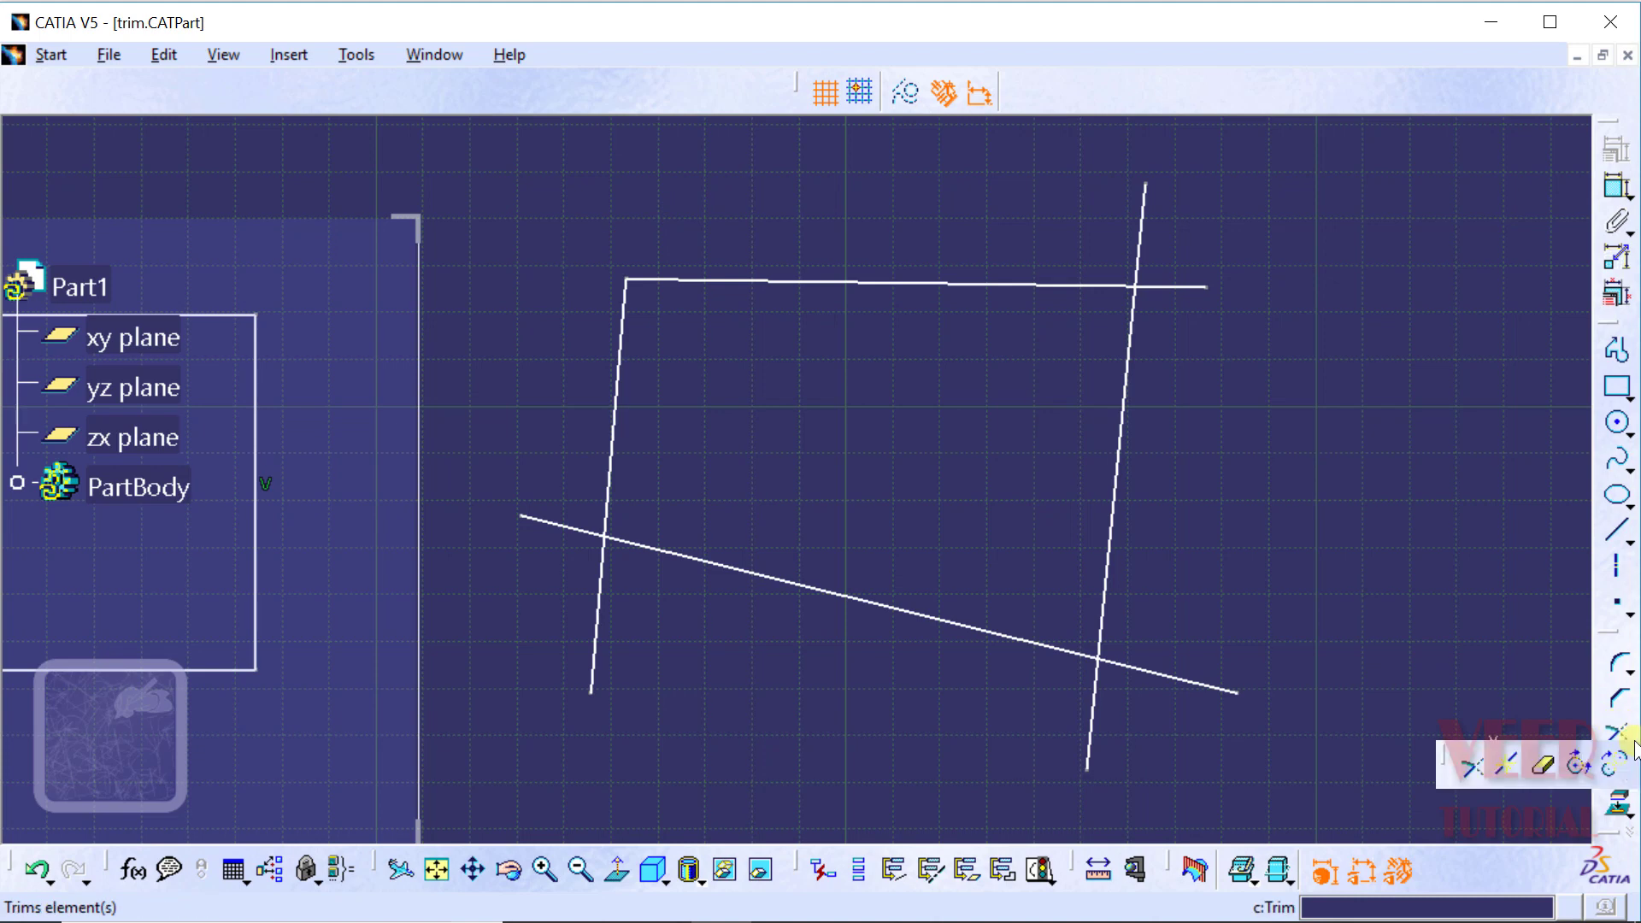
left_click(1471, 769)
left_click(1113, 508)
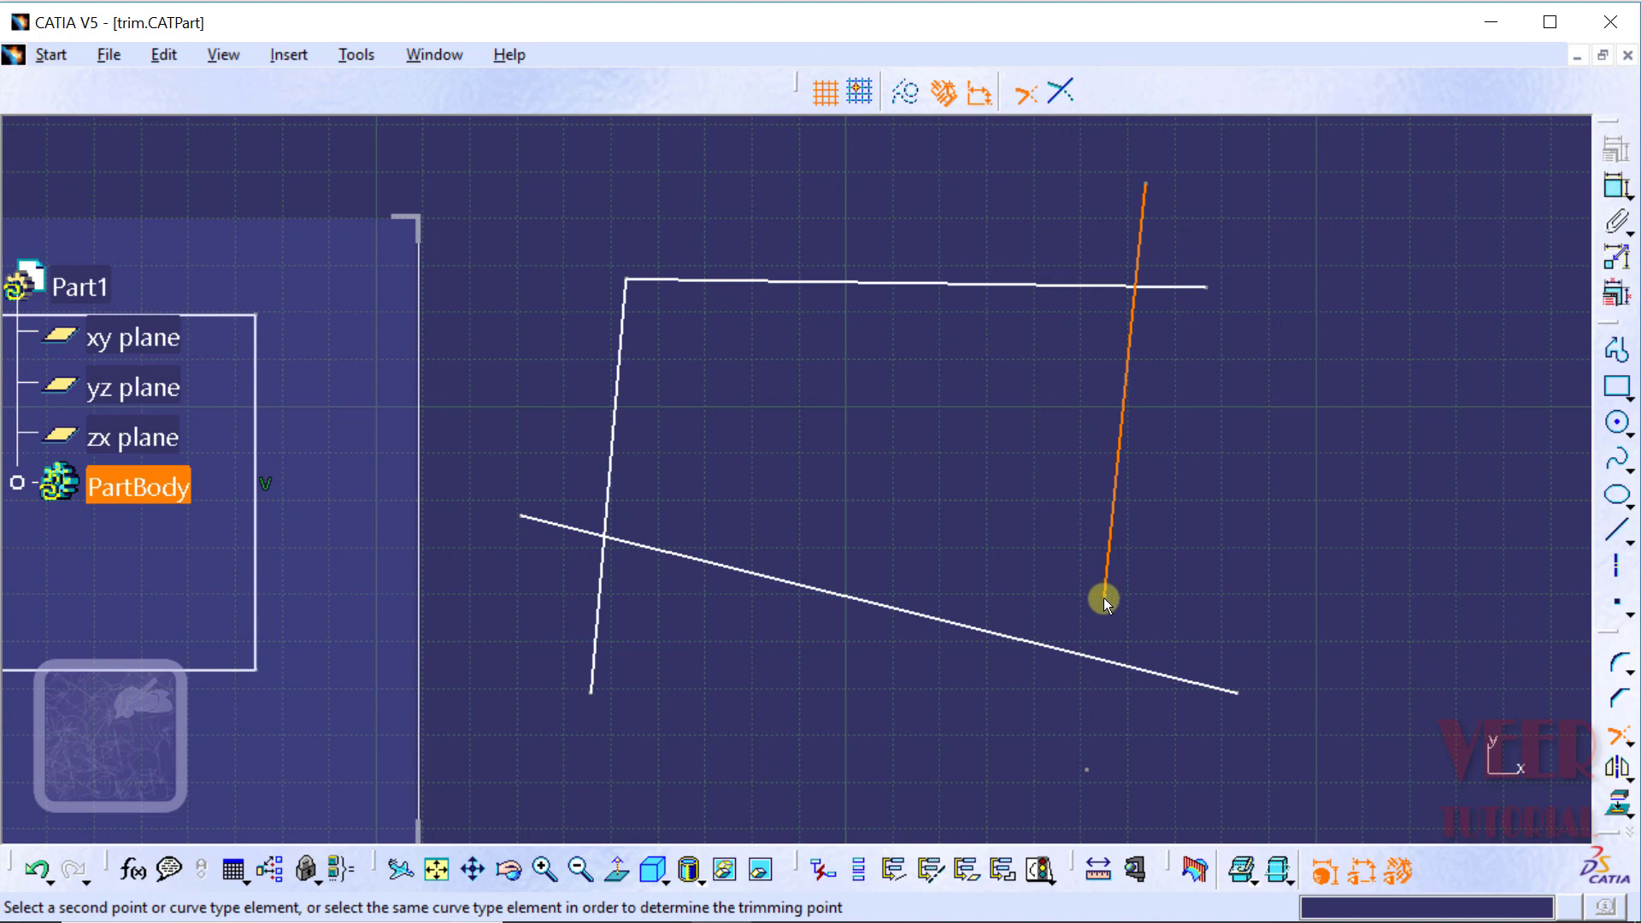
left_click(1037, 642)
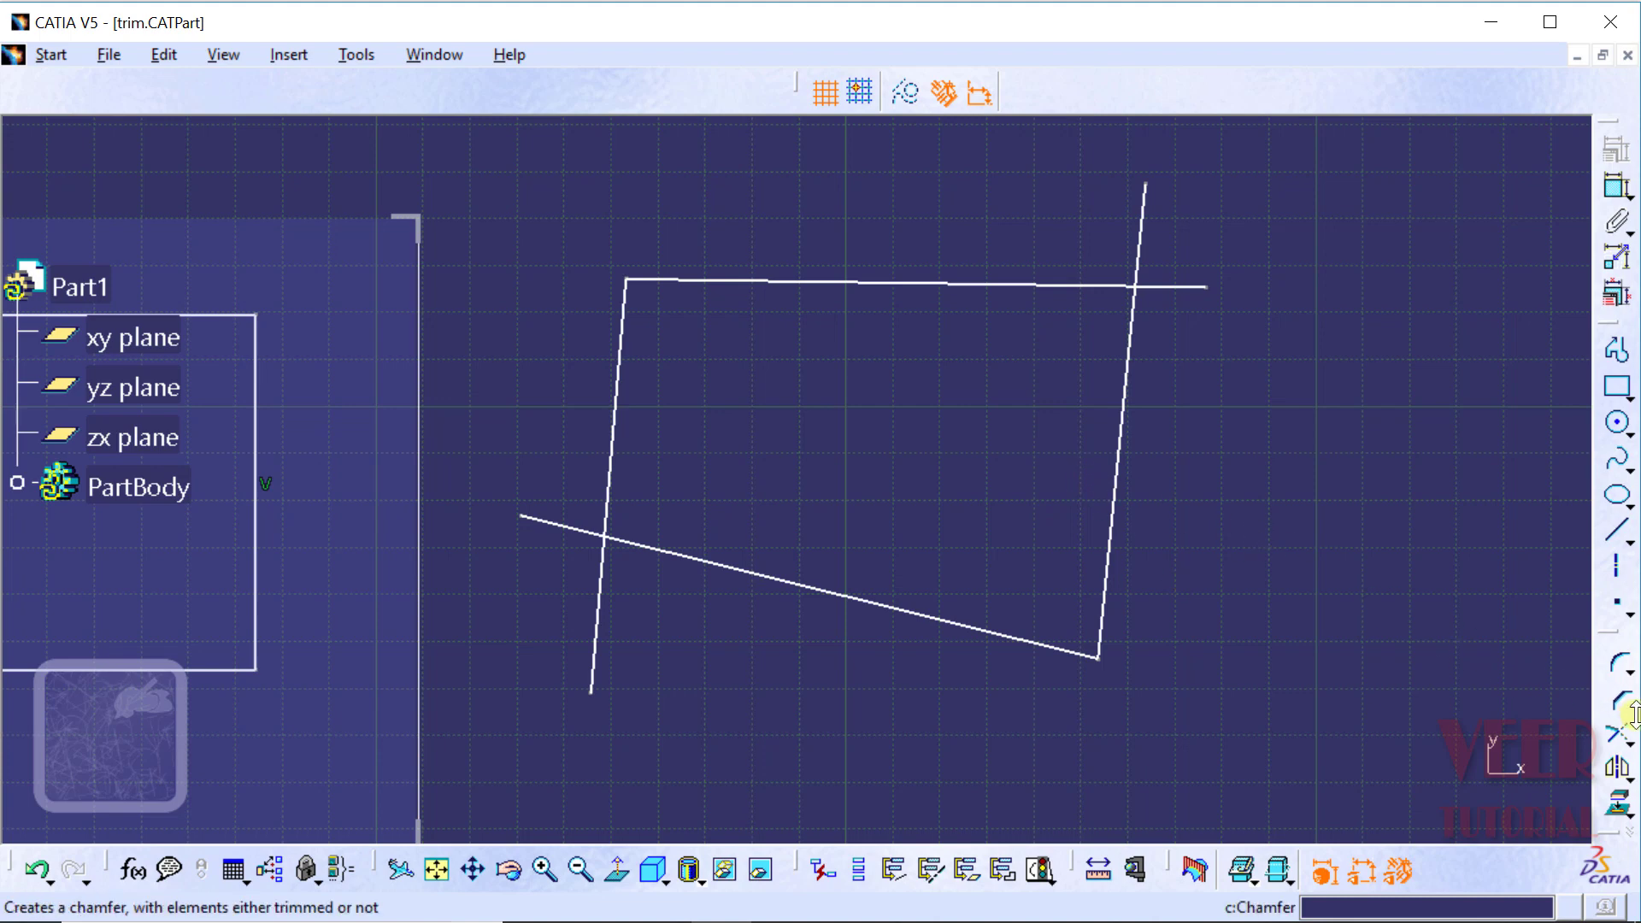
left_click(1632, 746)
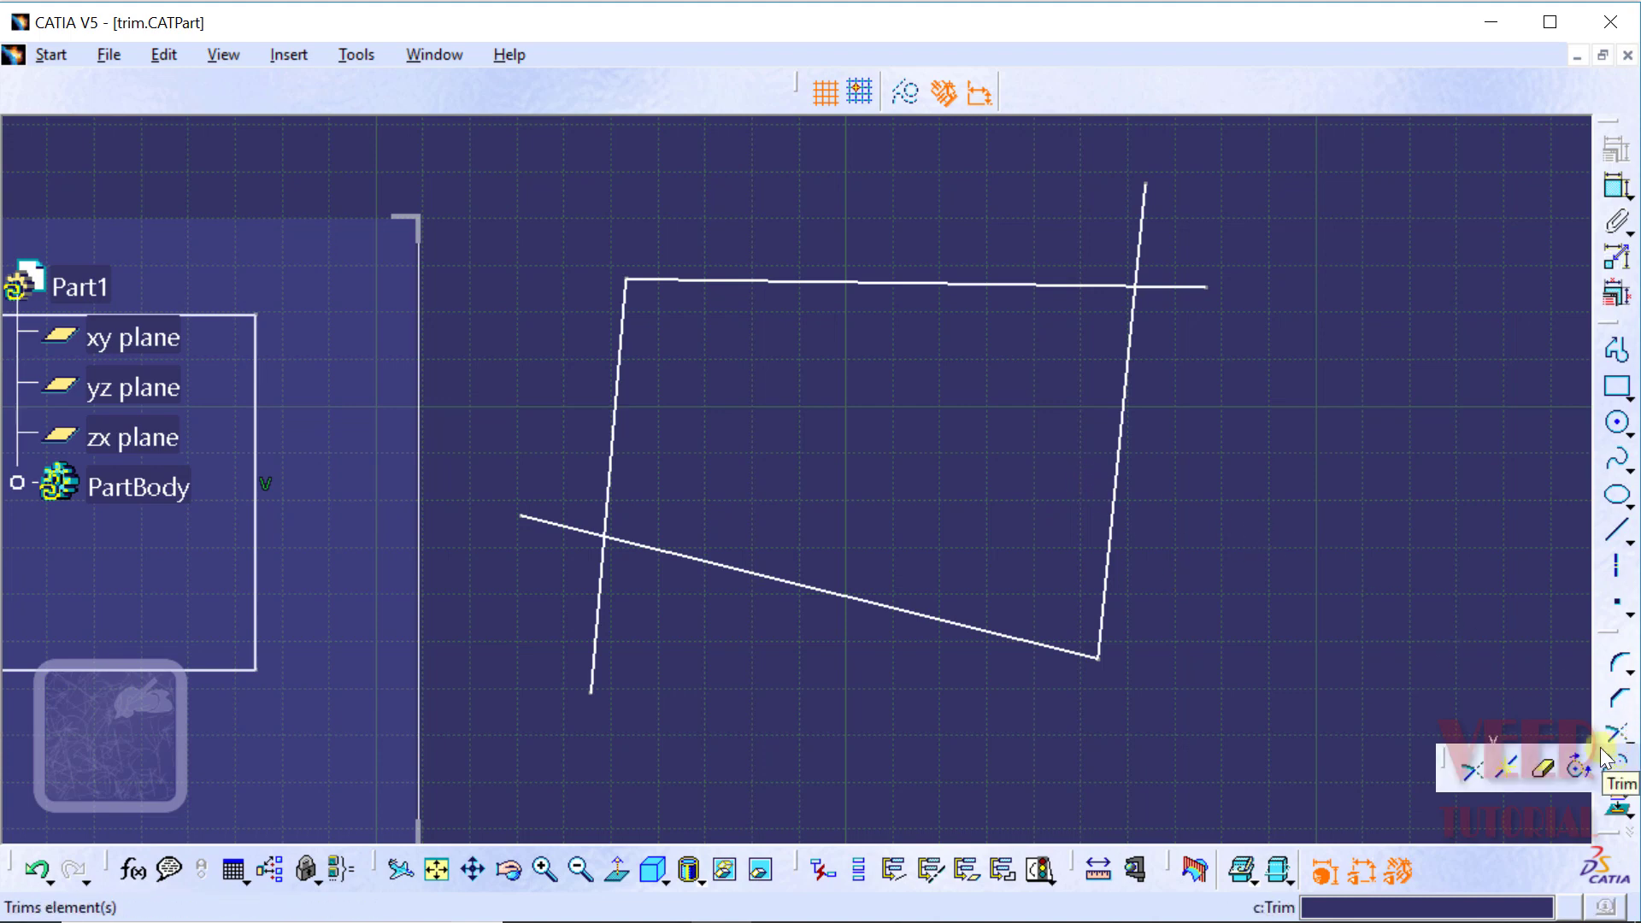
With Trim First Element, cut the left line back to the bottom line
left_click(1472, 769)
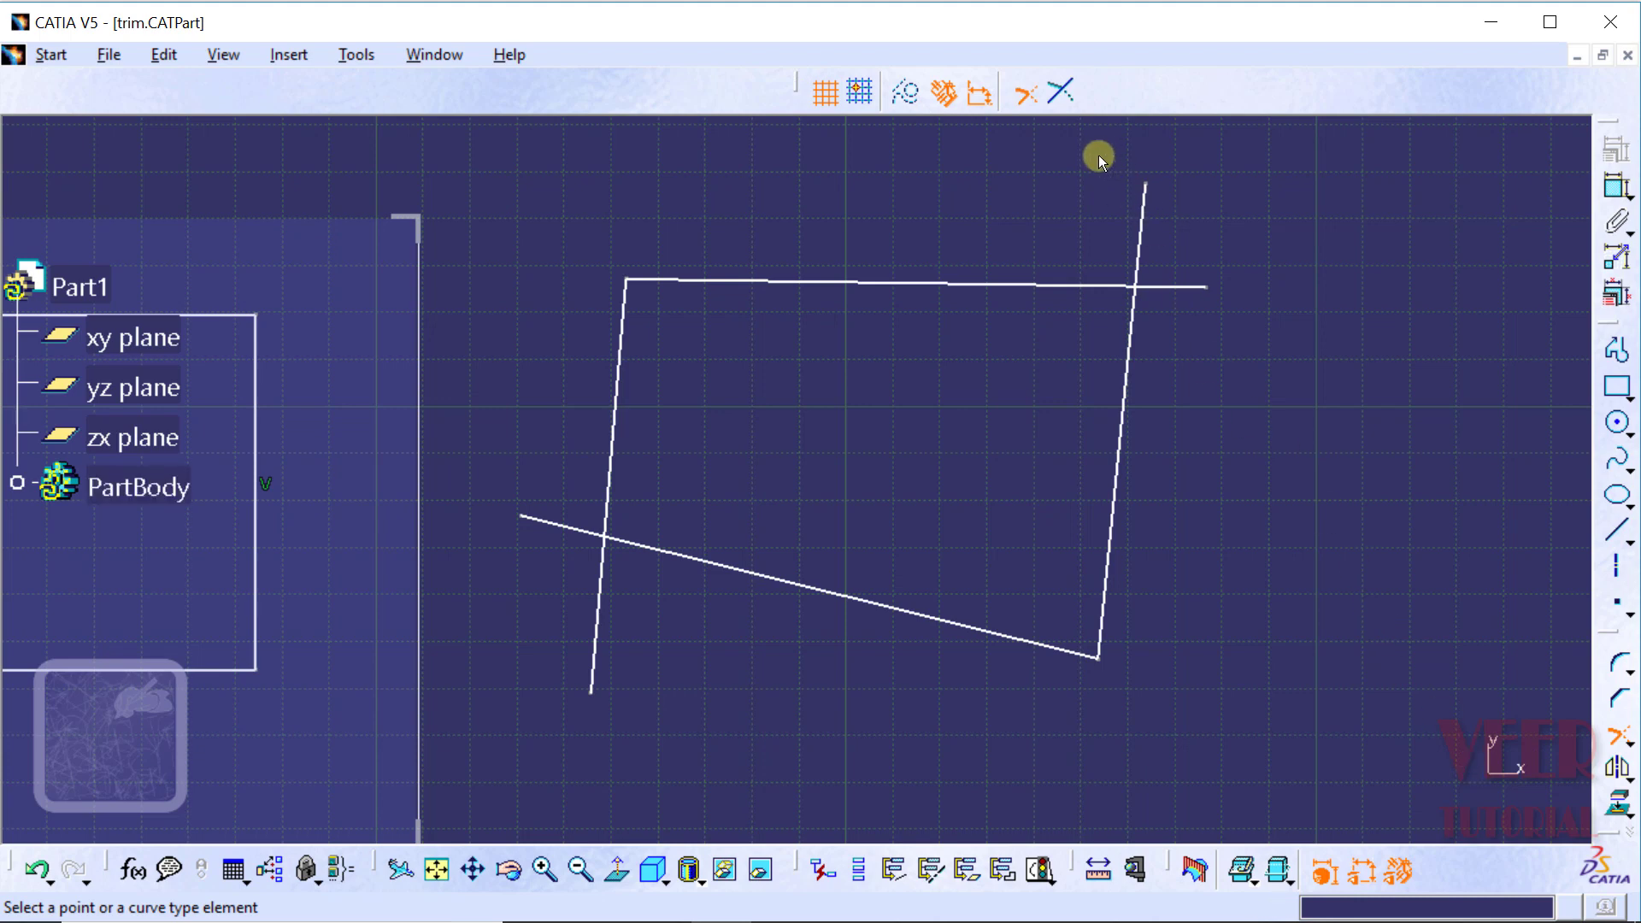
left_click(1062, 89)
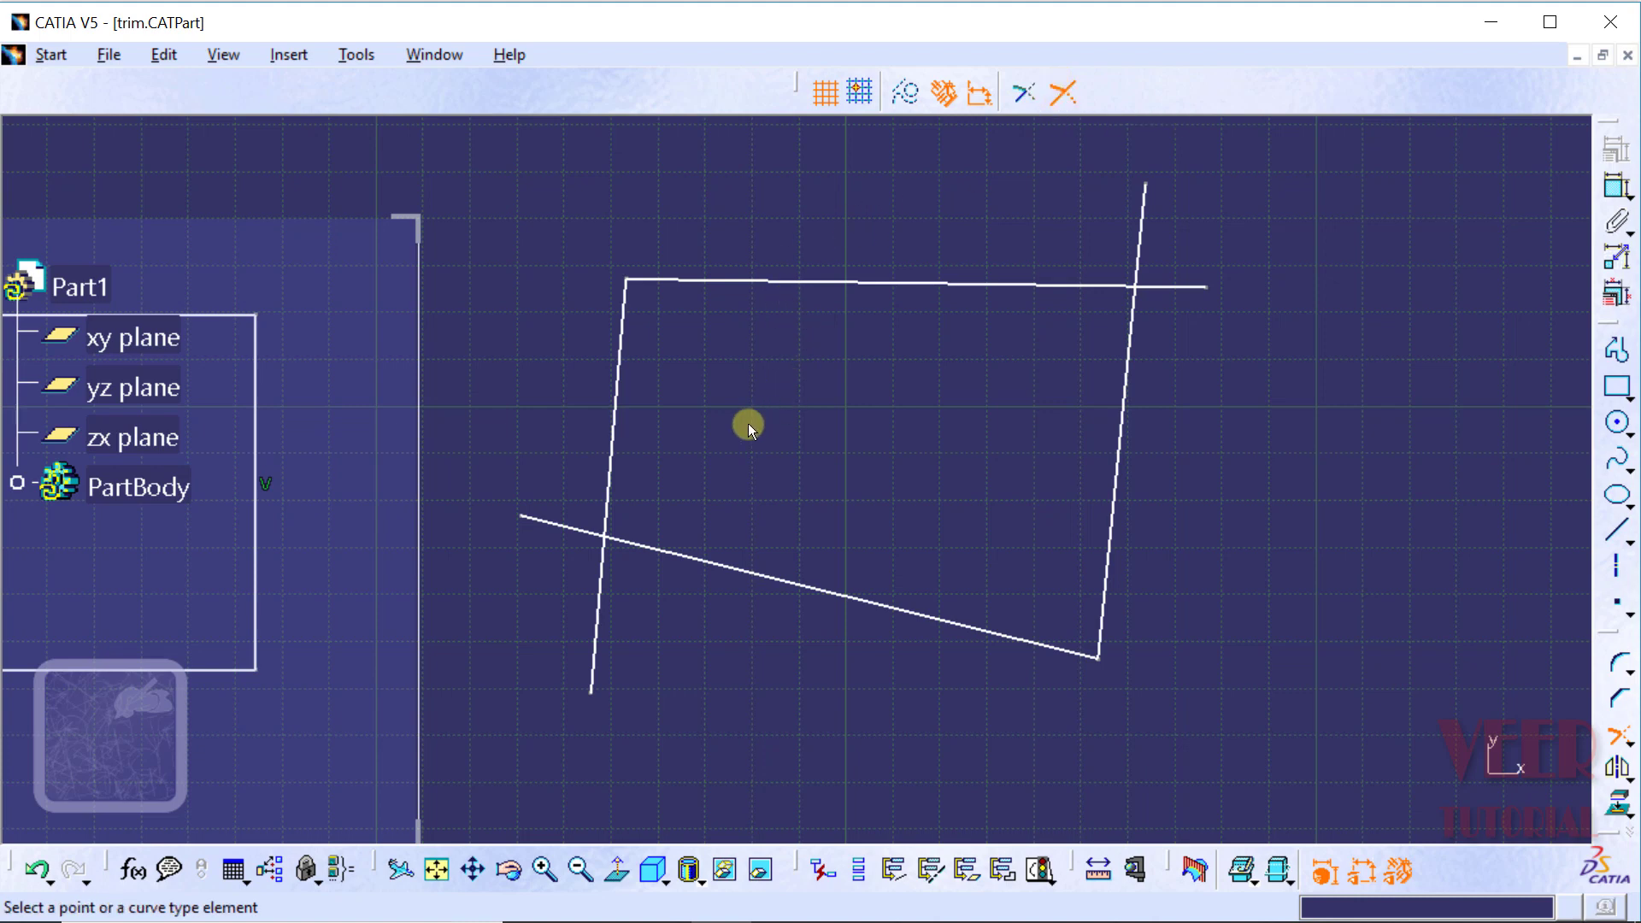
left_click(612, 441)
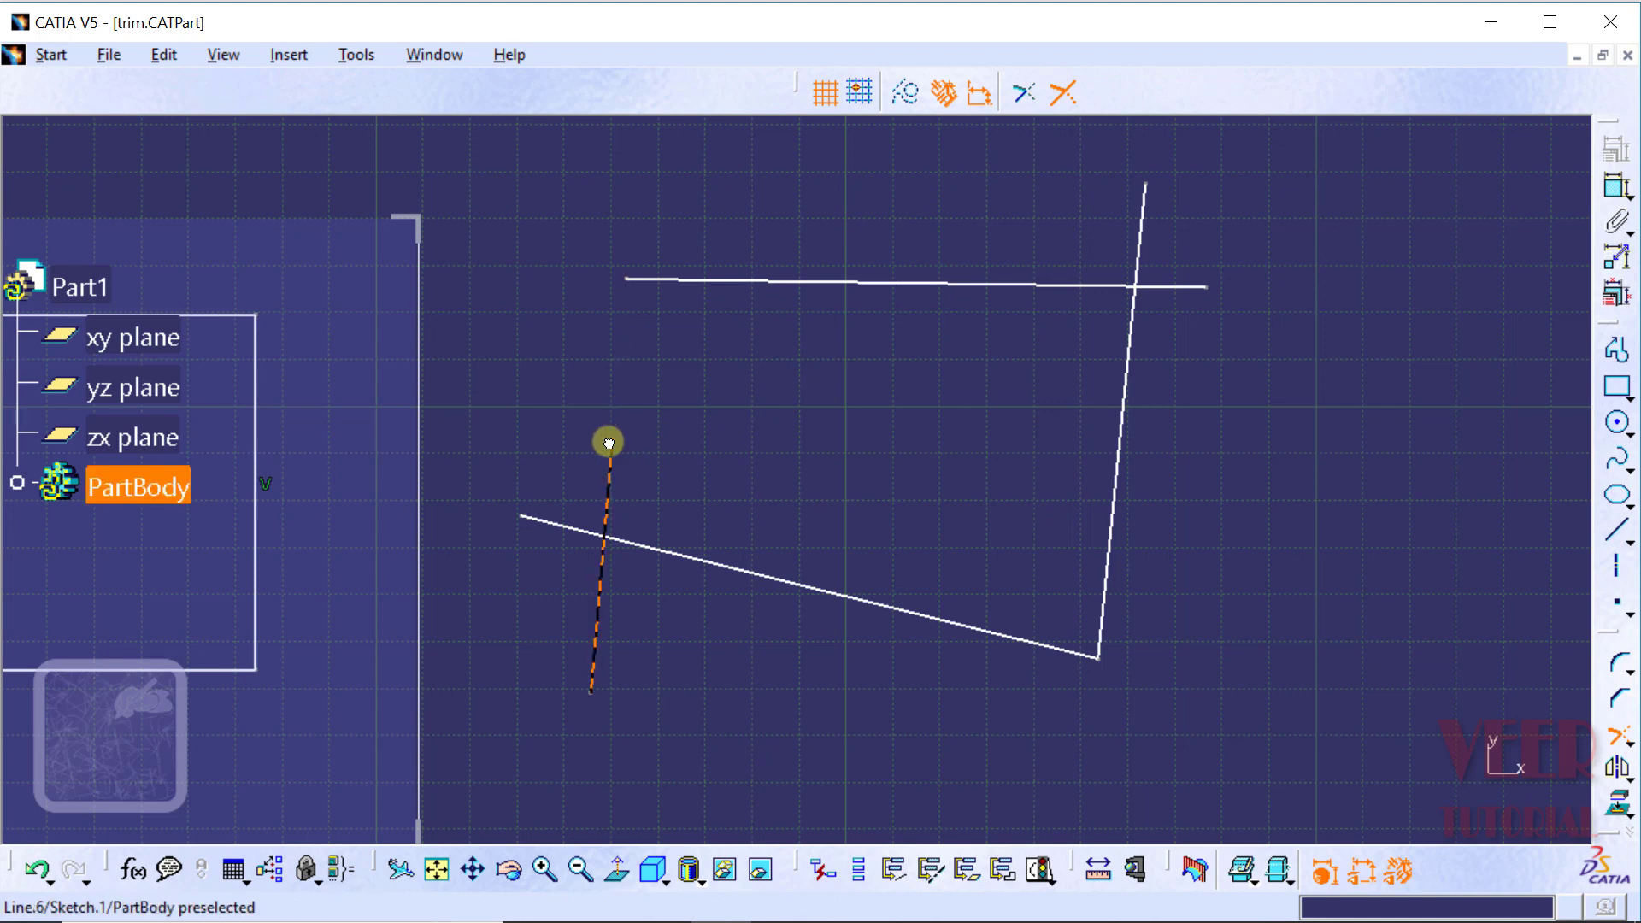
left_click(646, 542)
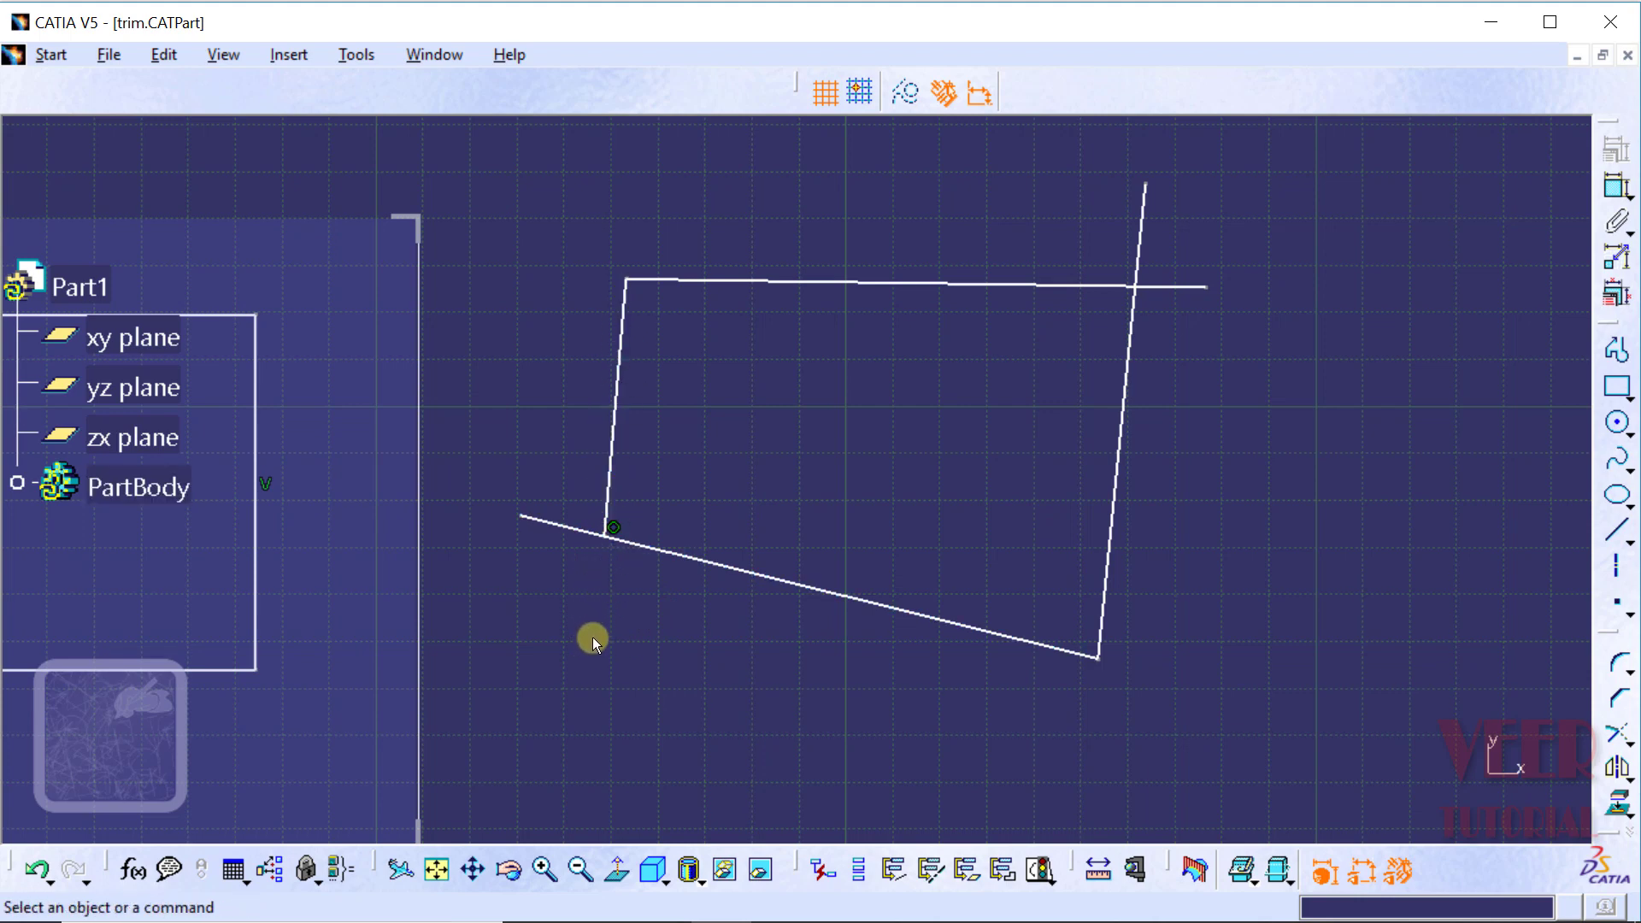
Cut the right line back to the top line with Trim
left_click(1628, 743)
left_click(1472, 767)
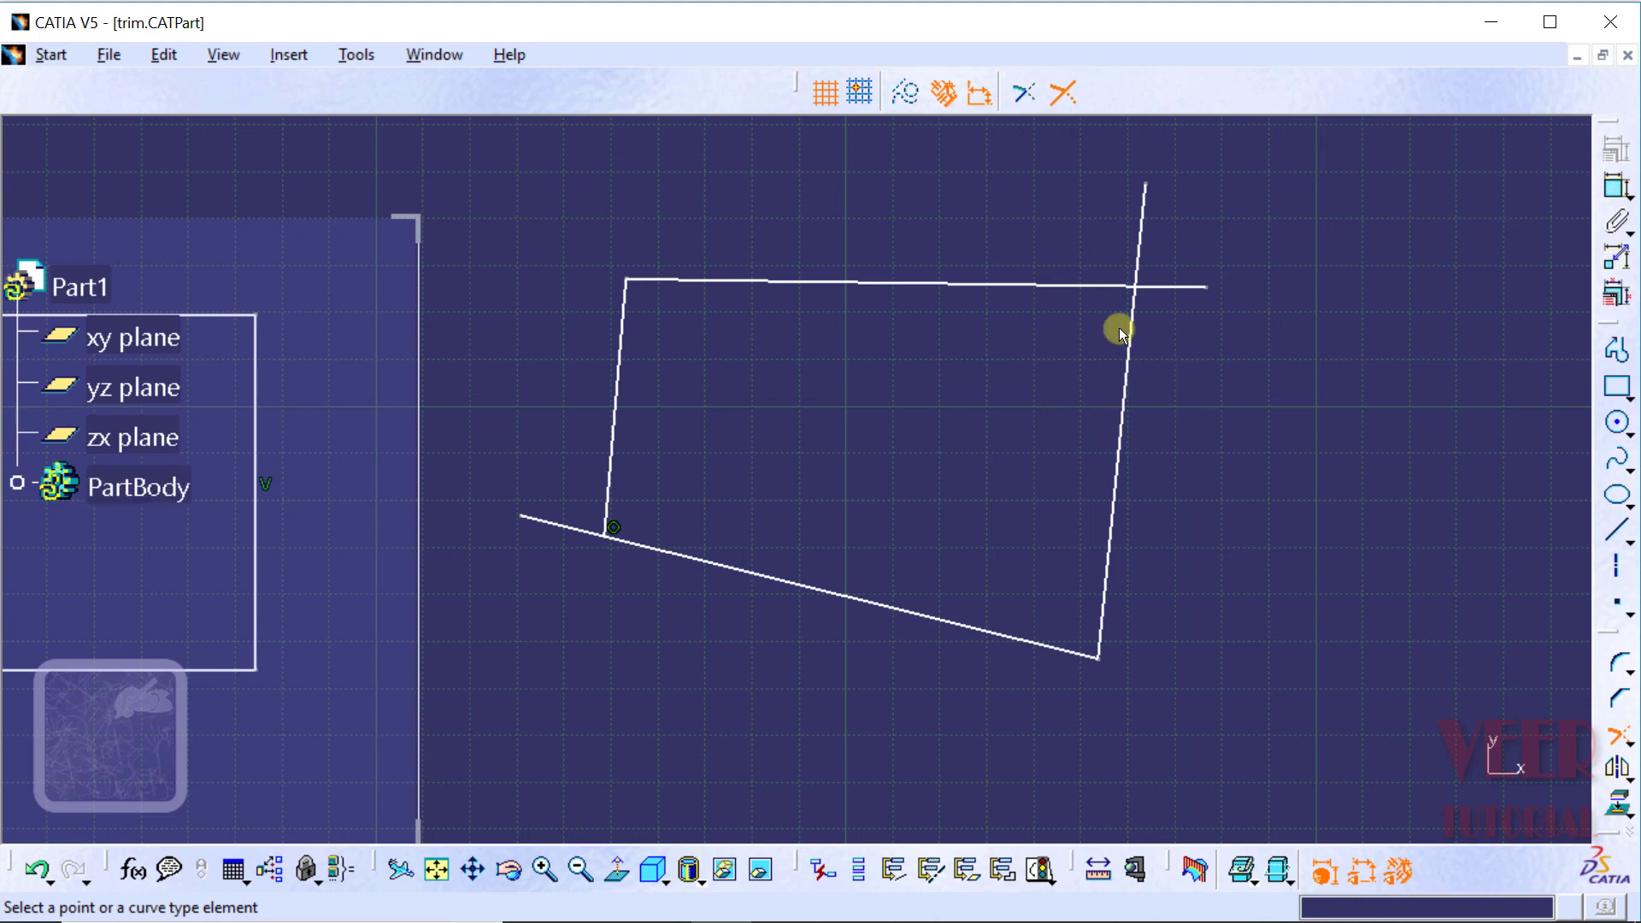
left_click(1131, 347)
left_click(1096, 289)
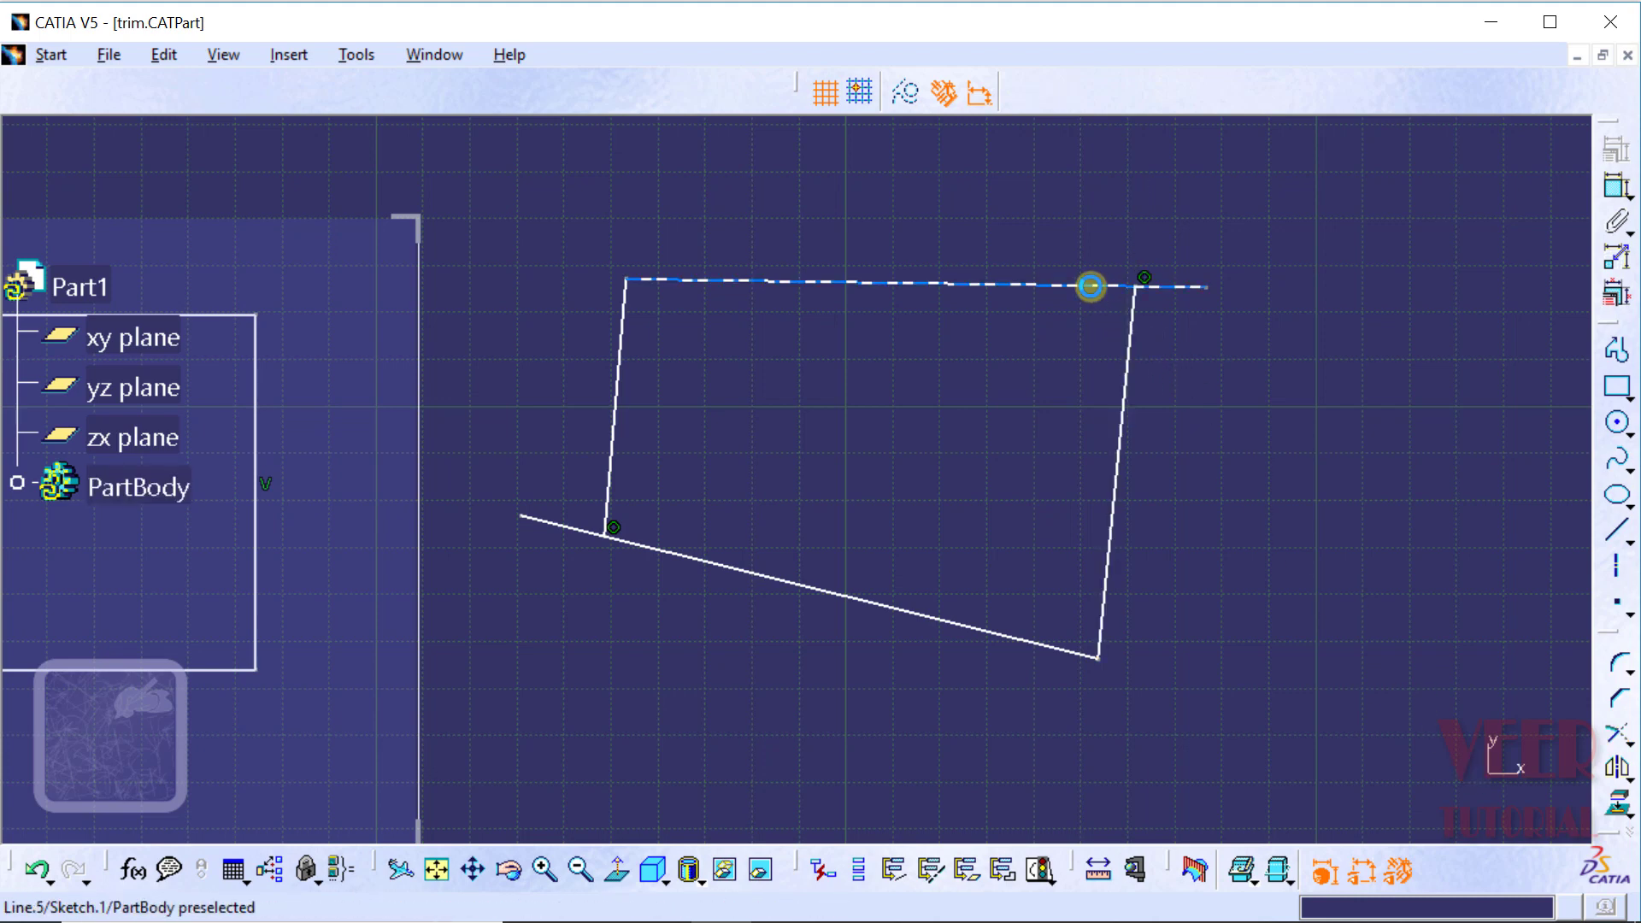